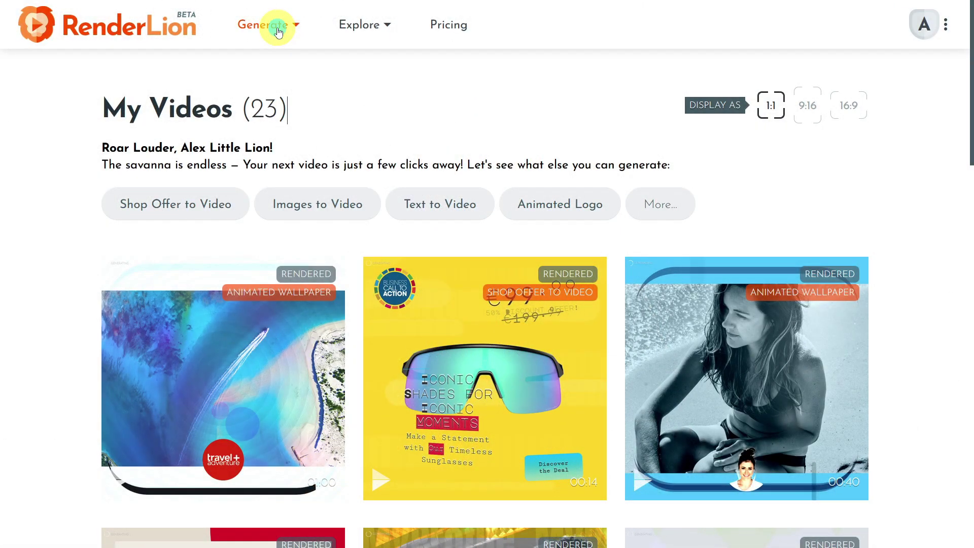
Step: Start a new video with the Animated Logo generator
{"action": "left_click", "coordinate": [277, 29]}
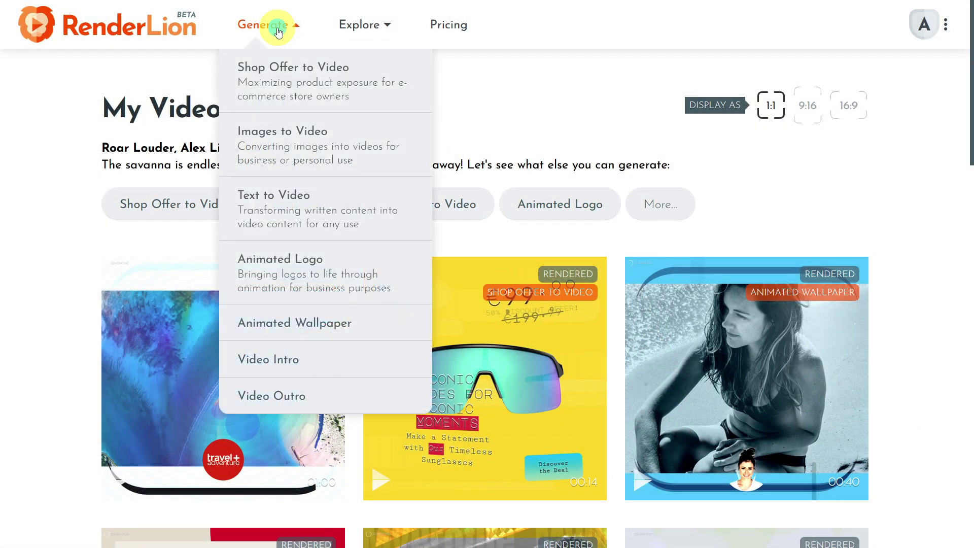
{"action": "left_click", "coordinate": [318, 270]}
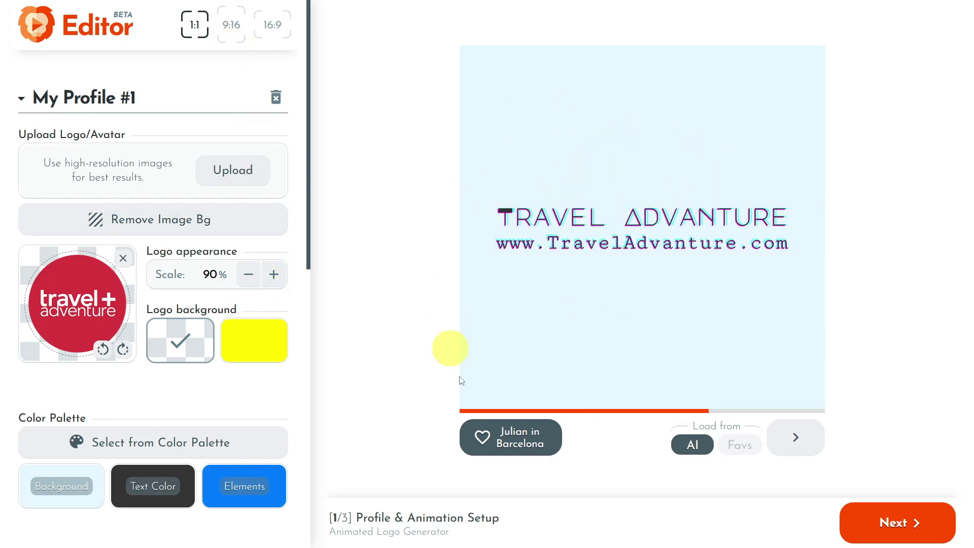
Step: Preview the logo animation in the 9:16 and 16:9 formats, and return it to 1:1
{"action": "left_click", "coordinate": [230, 28]}
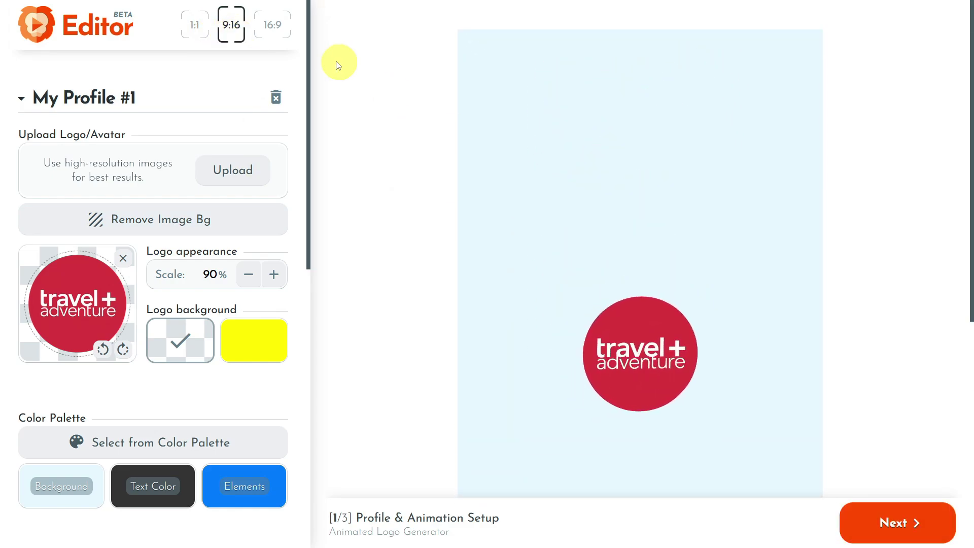
{"action": "left_click", "coordinate": [272, 30]}
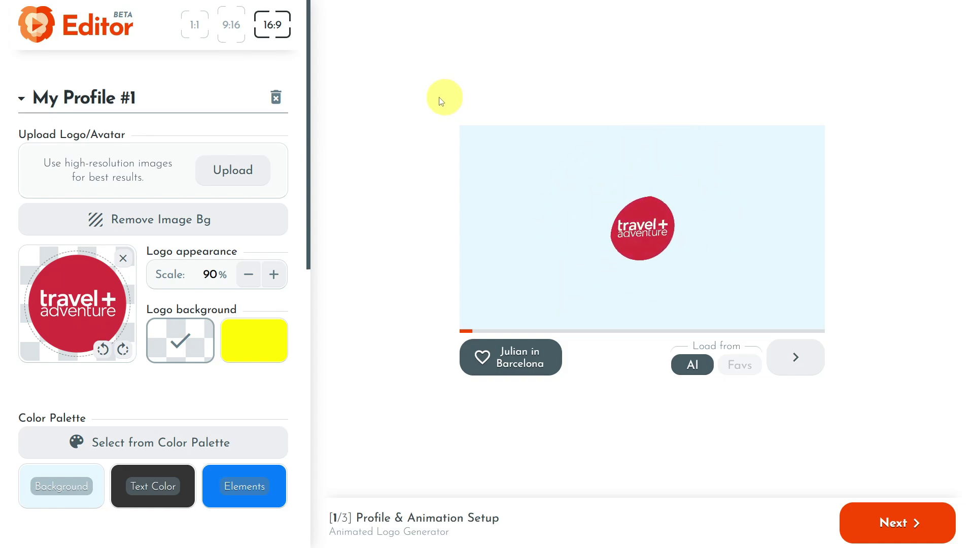
{"action": "left_click", "coordinate": [195, 32]}
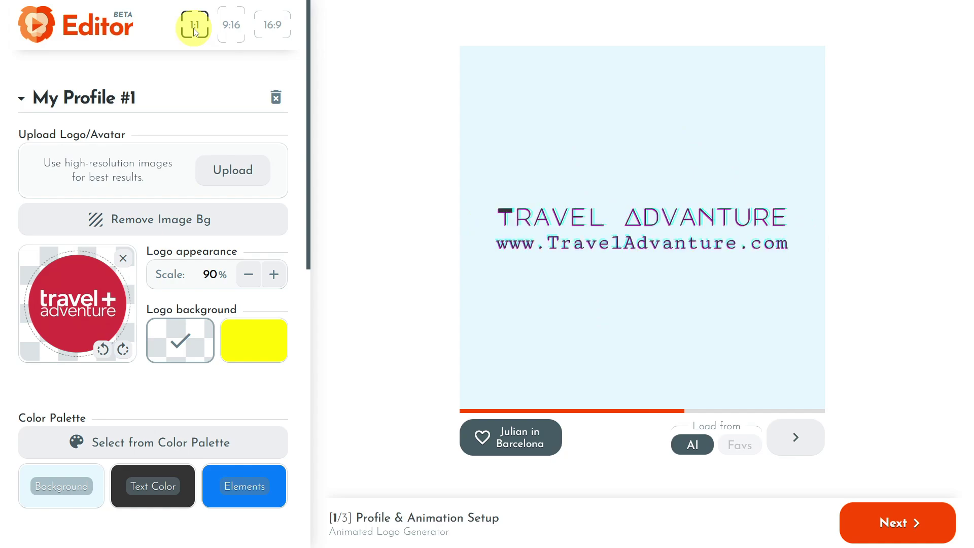
Step: Upload the black-and-white portrait of the bearded man as the logo and remove its image background
{"action": "scroll", "coordinate": [164, 101], "scroll_direction": "down", "scroll_amount": 8}
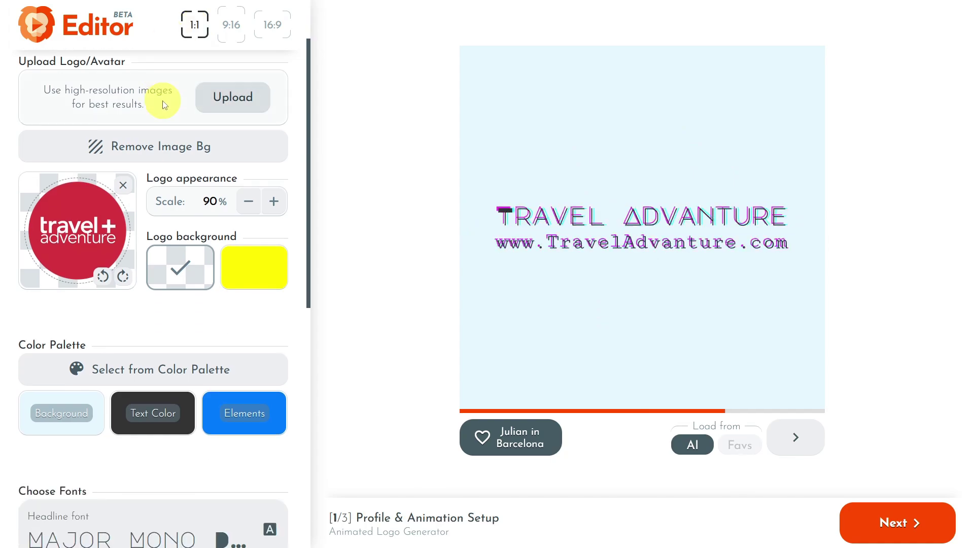
{"action": "scroll", "coordinate": [164, 113], "scroll_direction": "down", "scroll_amount": 2}
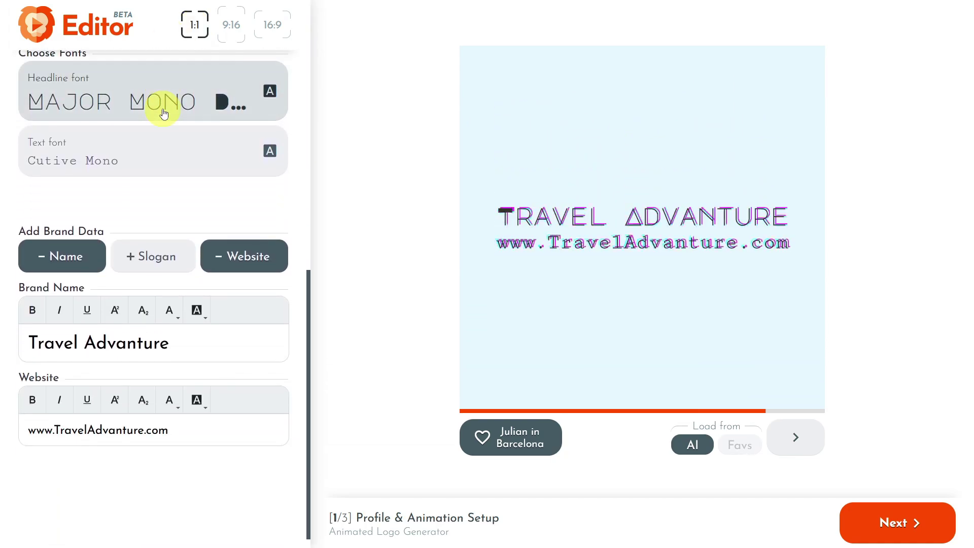
{"action": "scroll", "coordinate": [163, 119], "scroll_direction": "up", "scroll_amount": 5}
{"action": "scroll", "coordinate": [162, 120], "scroll_direction": "up", "scroll_amount": 5}
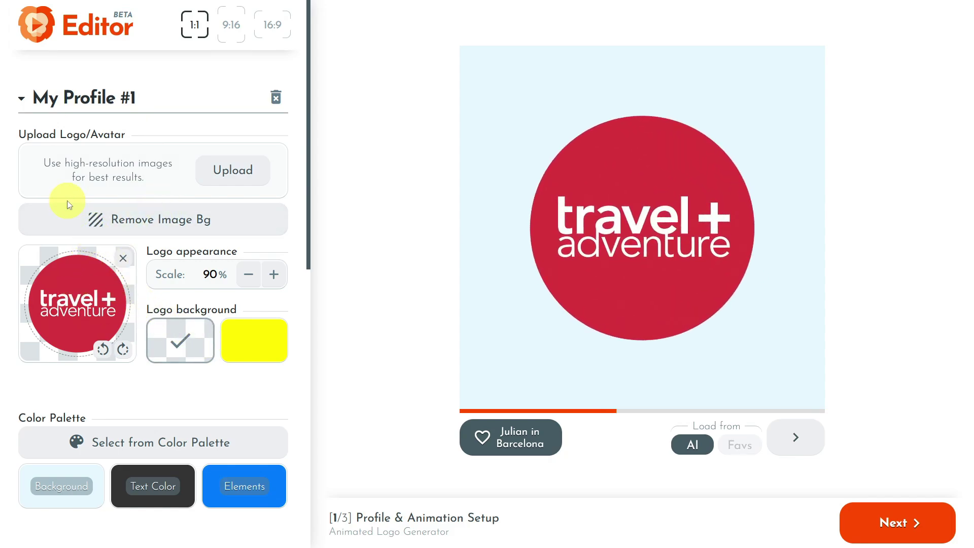
{"action": "left_click", "coordinate": [29, 218]}
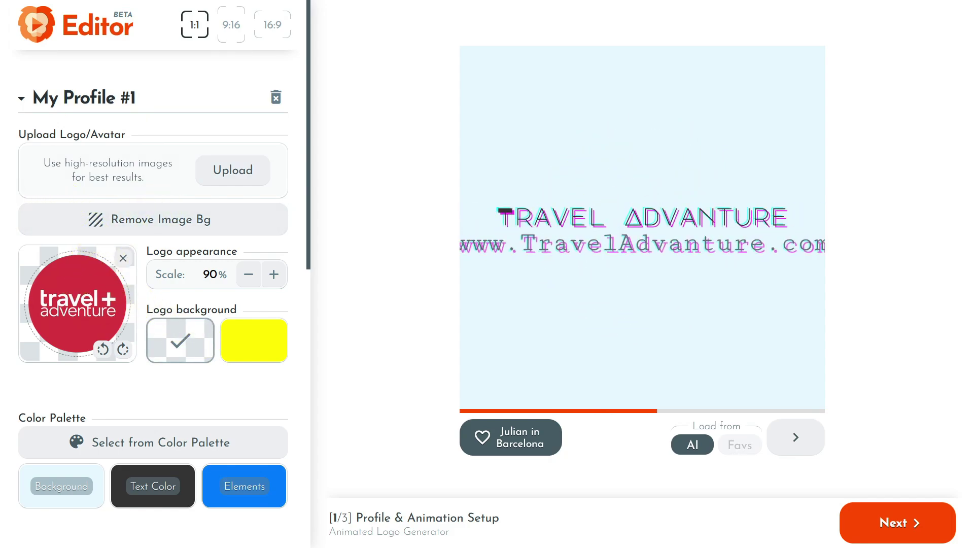
{"action": "left_click_drag", "start_coordinate": [5, 229], "coordinate": [124, 171]}
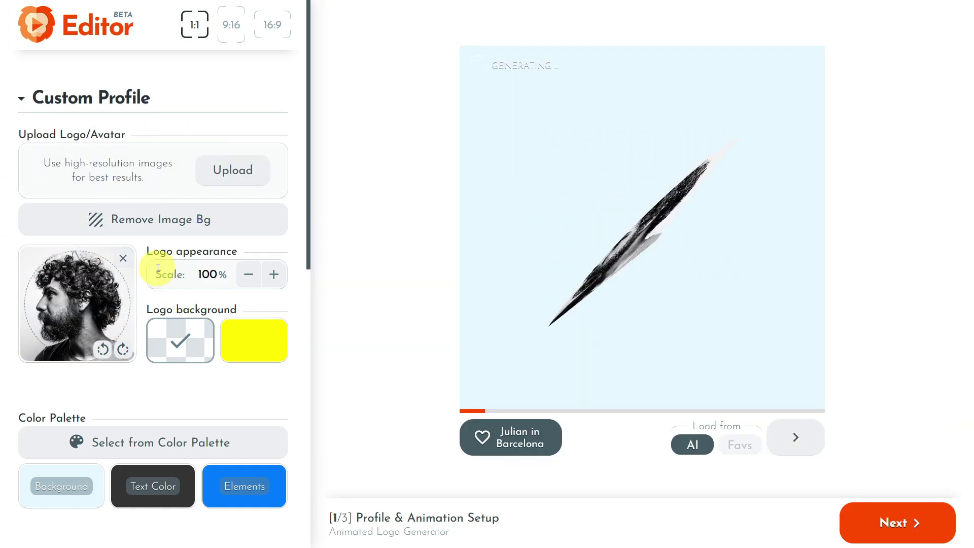
{"action": "left_click", "coordinate": [159, 228]}
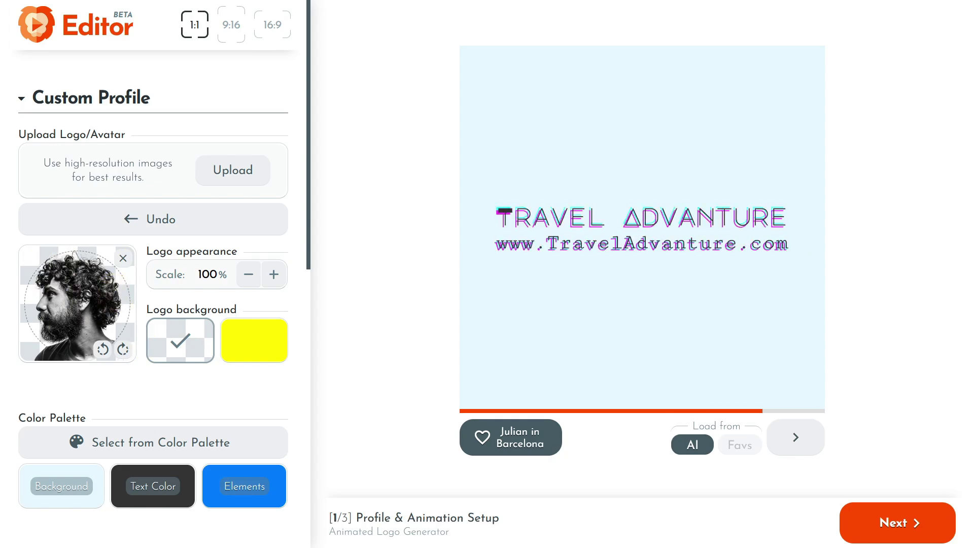
Step: Replace the logo with the illustration of a man working at a desk and set its scale to 80%
{"action": "left_click_drag", "start_coordinate": [3, 193], "coordinate": [115, 175]}
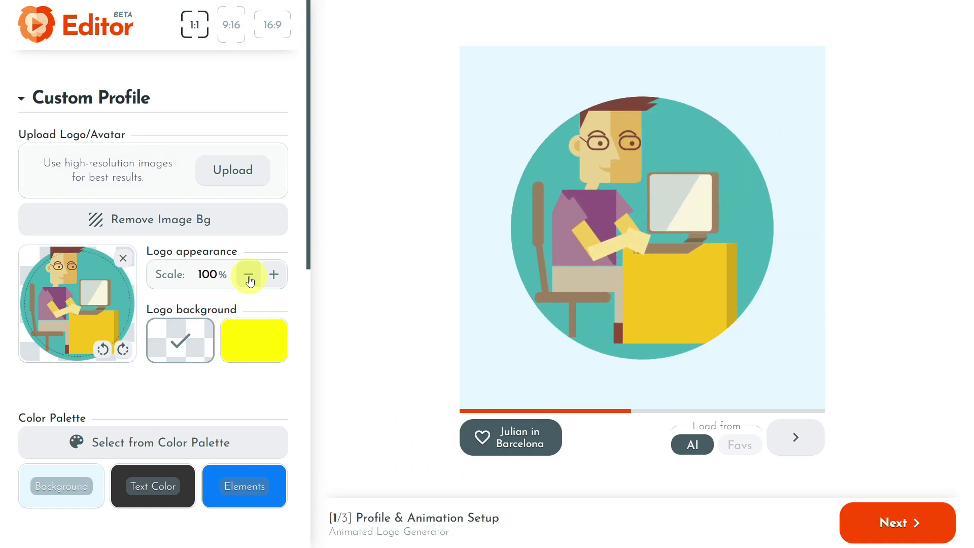
{"action": "left_click", "coordinate": [248, 274]}
{"action": "left_click", "coordinate": [249, 275]}
{"action": "left_click", "coordinate": [249, 276]}
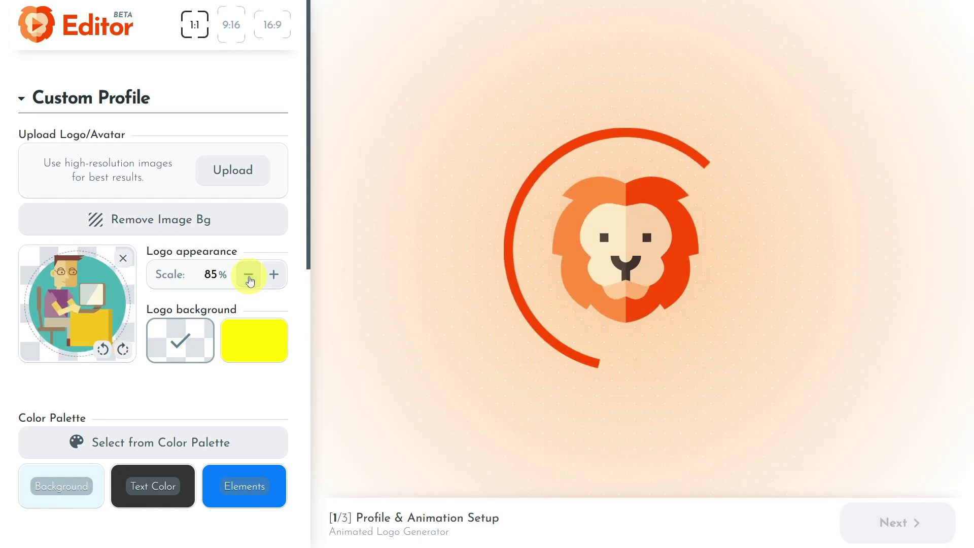
{"action": "left_click", "coordinate": [249, 276]}
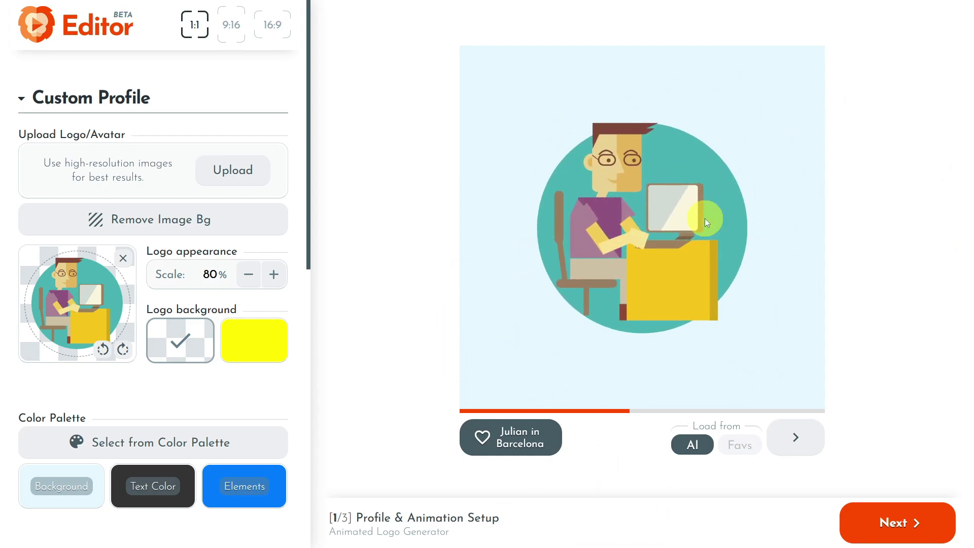
Step: Try a magenta logo background behind the illustration, and switch the background back to transparent
{"action": "left_click", "coordinate": [248, 337]}
{"action": "left_click", "coordinate": [247, 148]}
{"action": "left_click_drag", "start_coordinate": [261, 90], "coordinate": [261, 91]}
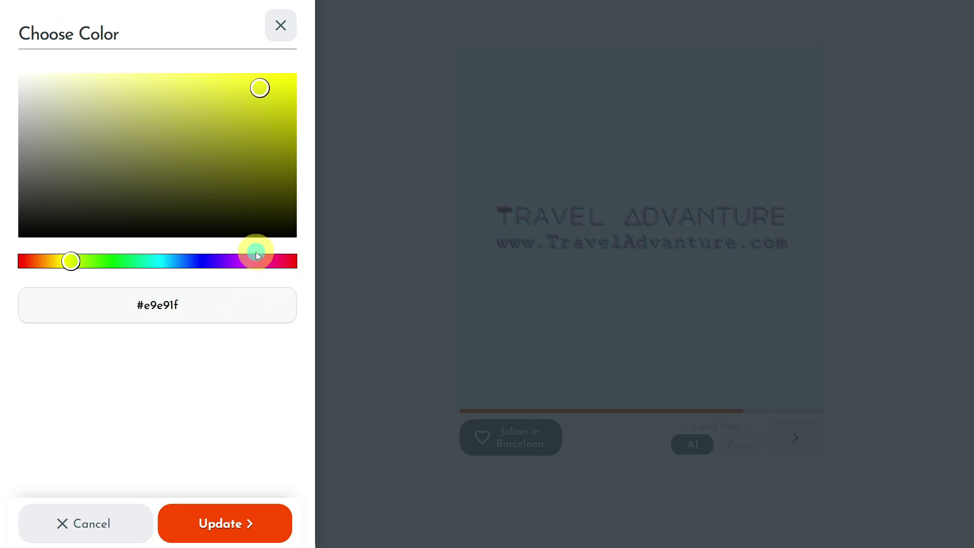
{"action": "left_click_drag", "start_coordinate": [254, 261], "coordinate": [264, 261]}
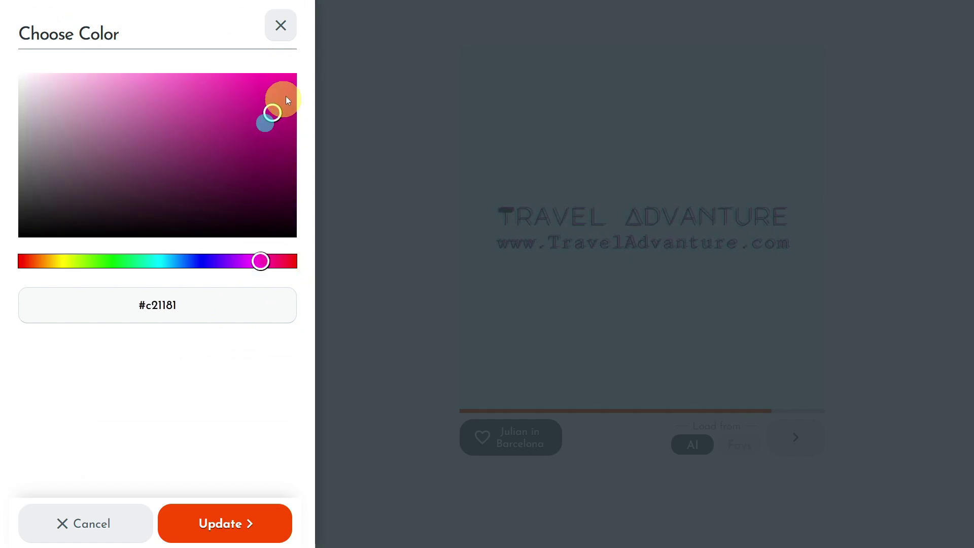
{"action": "left_click", "coordinate": [207, 523]}
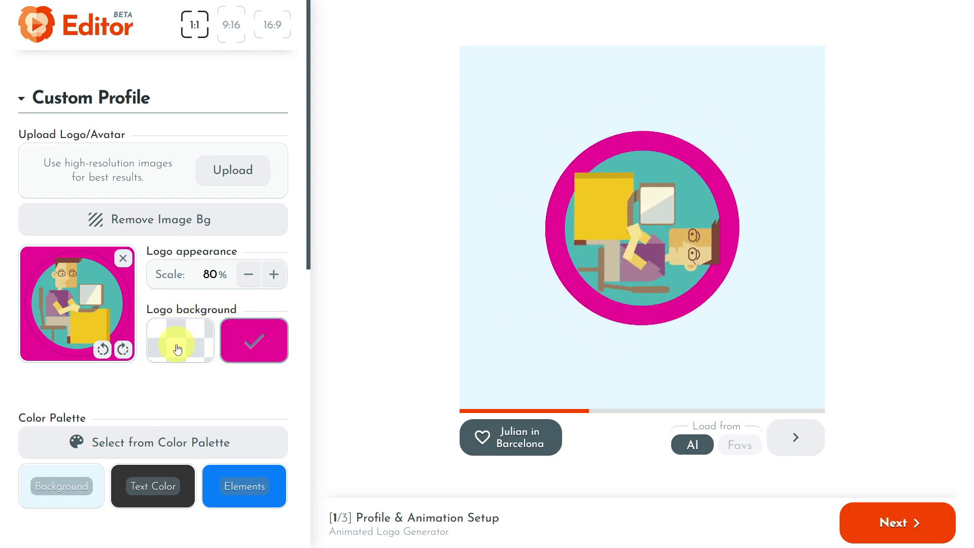
{"action": "left_click", "coordinate": [177, 348]}
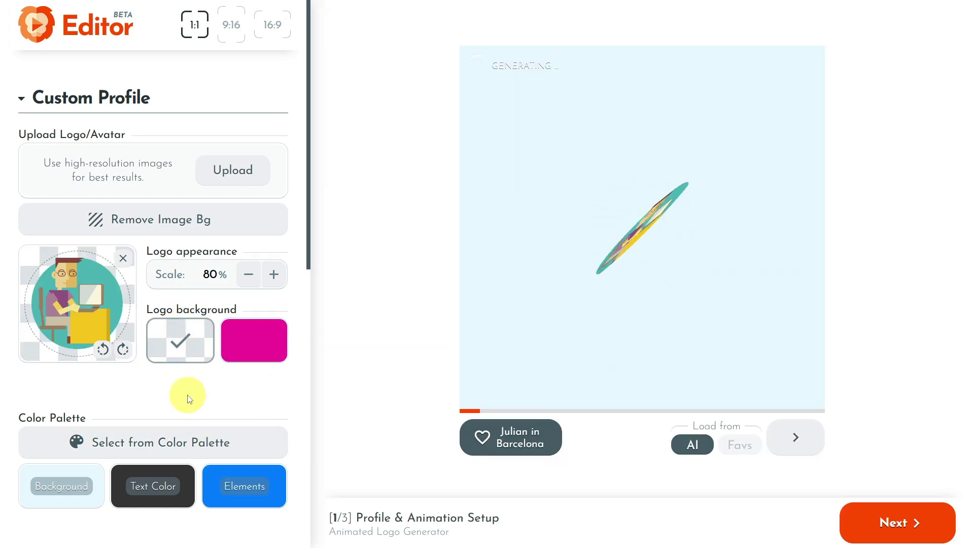
Step: Apply color palette #28, with a green background, white text and orange elements, to the animation
{"action": "scroll", "coordinate": [203, 375], "scroll_direction": "down", "scroll_amount": 5}
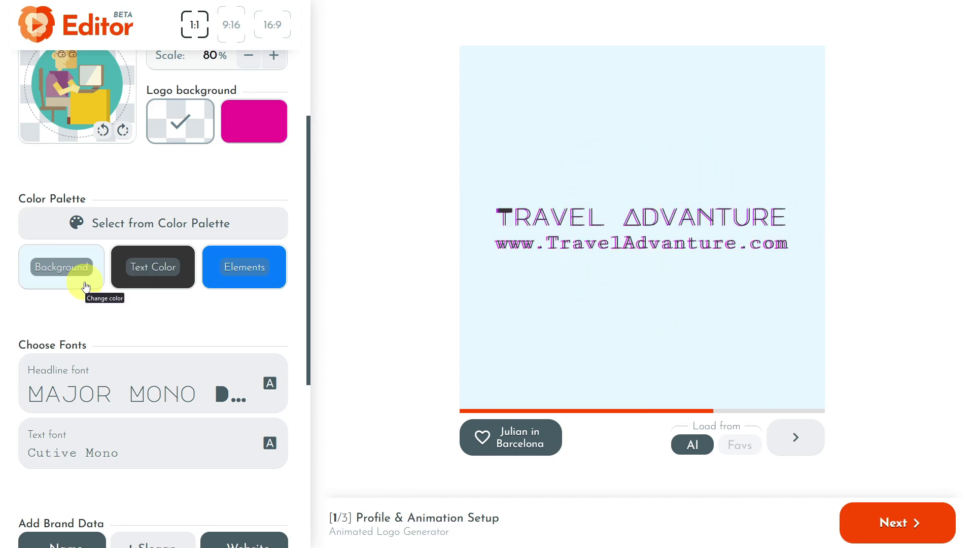
{"action": "left_click", "coordinate": [173, 224]}
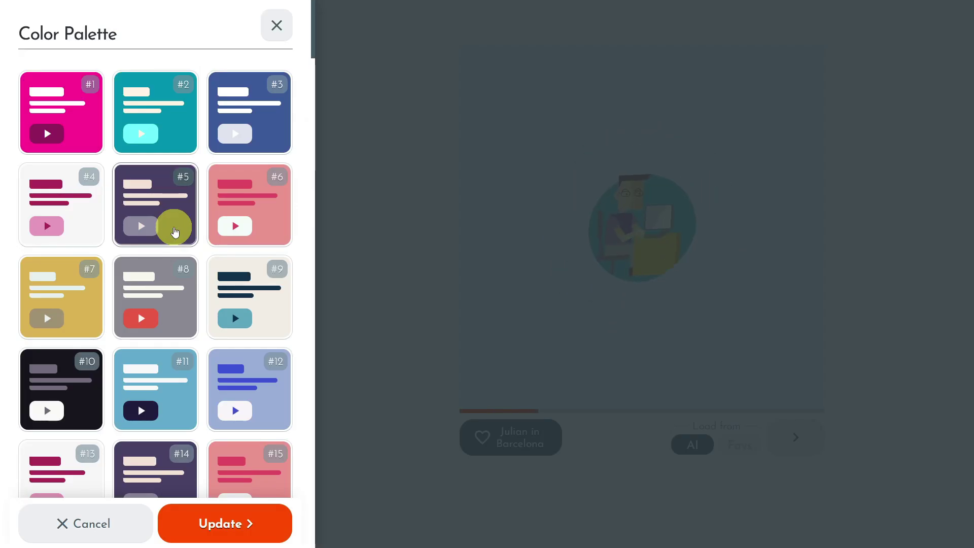
{"action": "scroll", "coordinate": [173, 231], "scroll_direction": "down", "scroll_amount": 12}
{"action": "scroll", "coordinate": [186, 232], "scroll_direction": "down", "scroll_amount": 3}
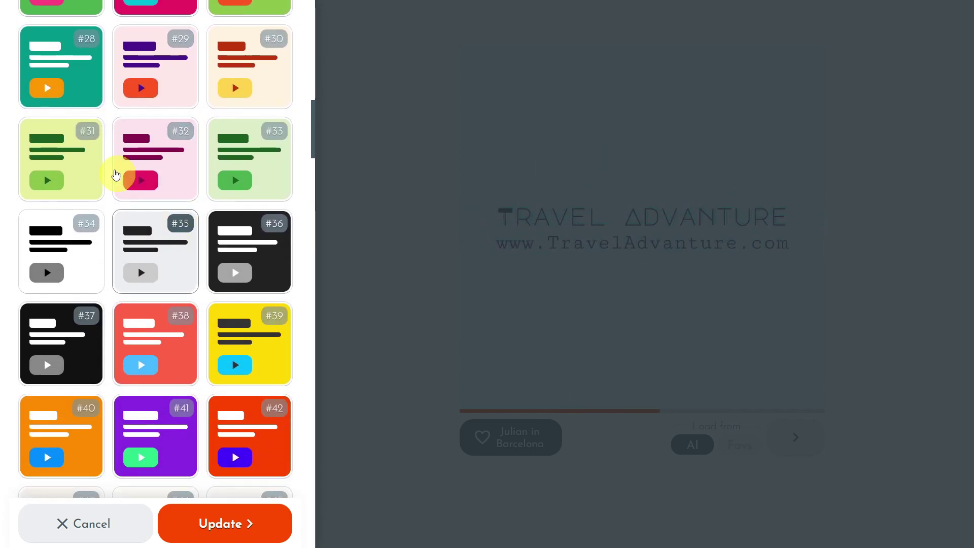
{"action": "left_click", "coordinate": [81, 87]}
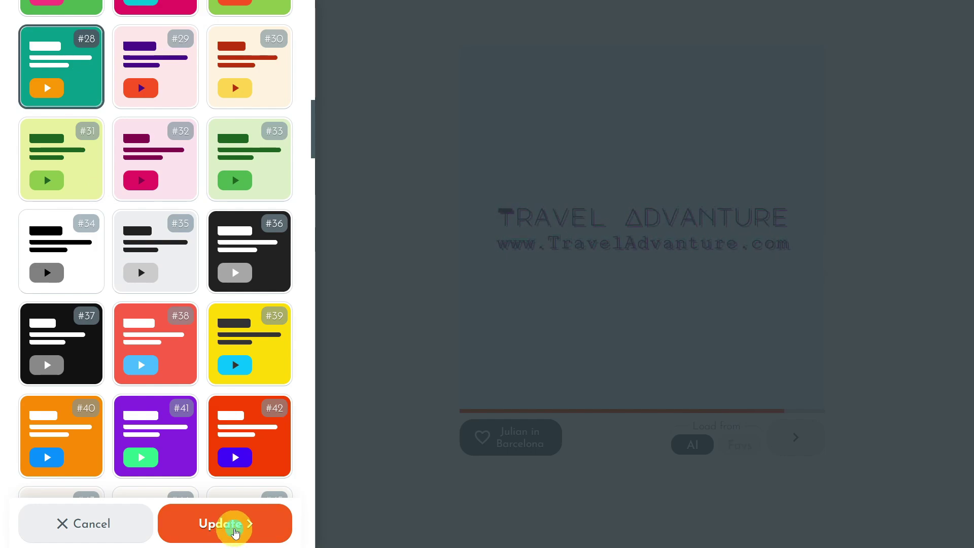
{"action": "left_click", "coordinate": [235, 530]}
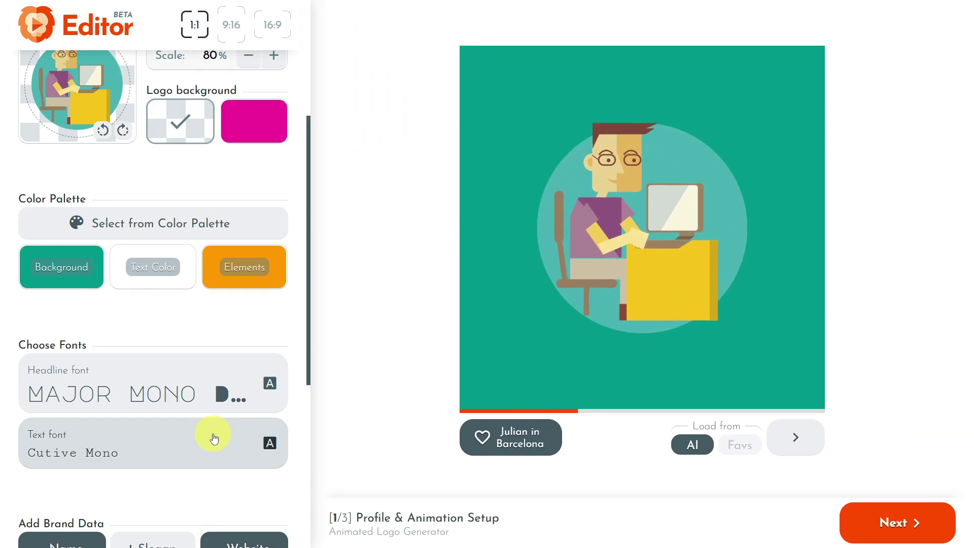
Step: Set the headline font to Staatliches
{"action": "scroll", "coordinate": [217, 415], "scroll_direction": "down", "scroll_amount": 3}
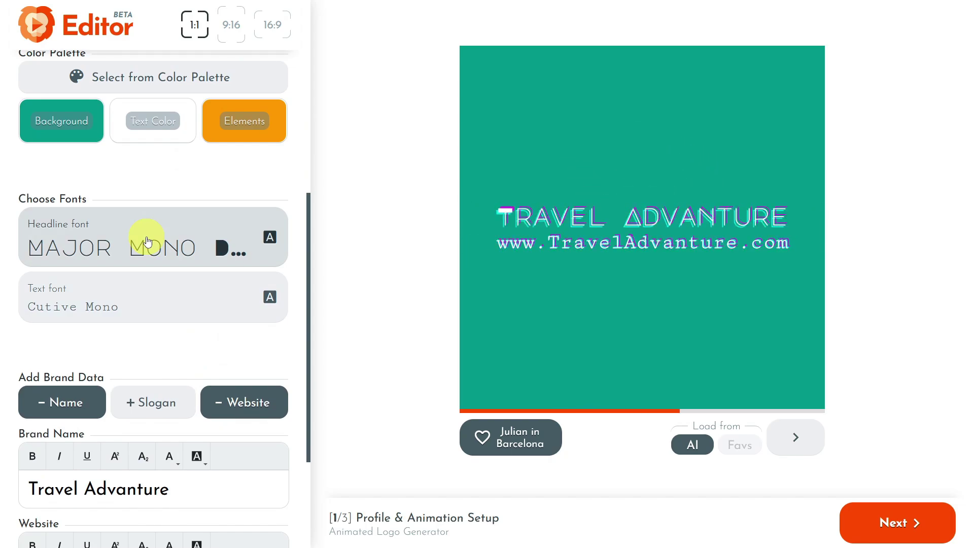
{"action": "left_click", "coordinate": [51, 236]}
{"action": "scroll", "coordinate": [159, 287], "scroll_direction": "down", "scroll_amount": 15}
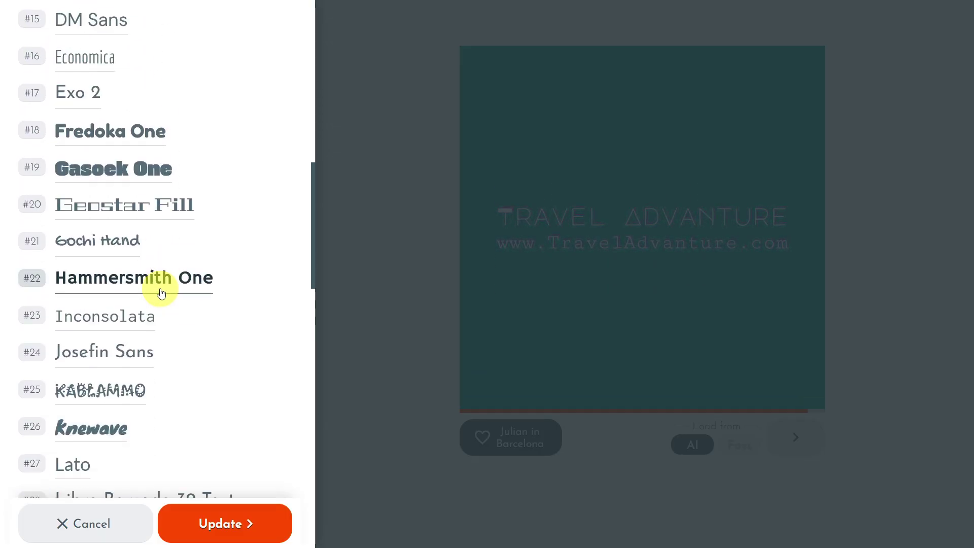
{"action": "scroll", "coordinate": [161, 294], "scroll_direction": "down", "scroll_amount": 15}
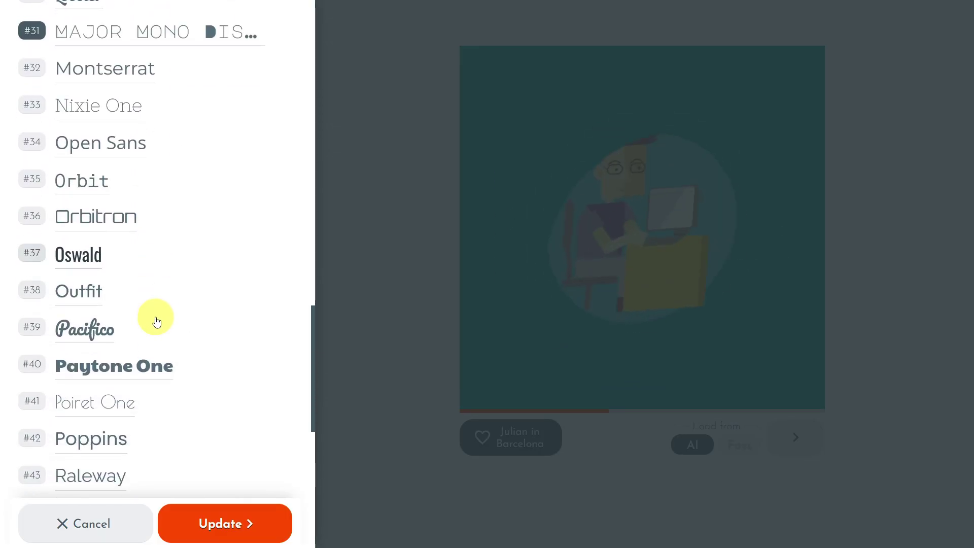
{"action": "scroll", "coordinate": [203, 335], "scroll_direction": "down", "scroll_amount": 8}
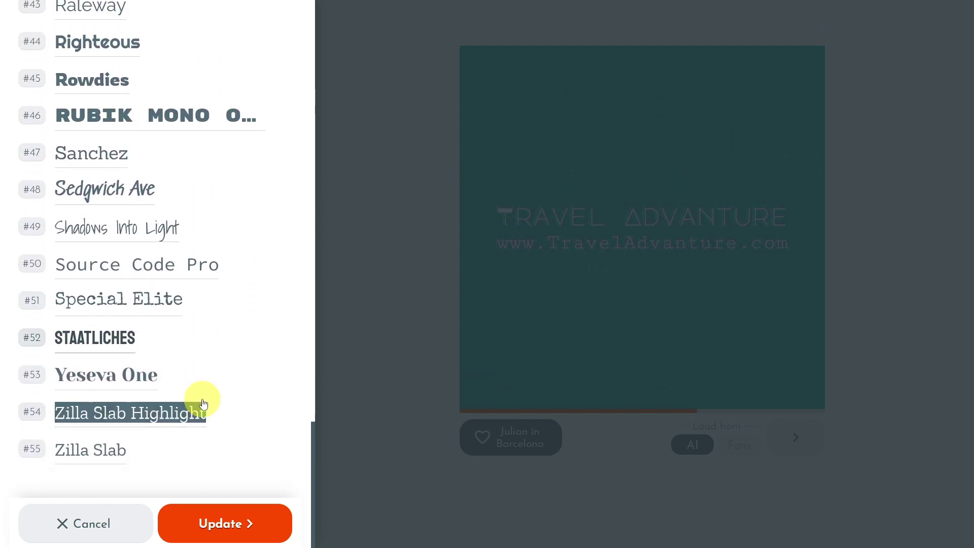
{"action": "left_click", "coordinate": [109, 337]}
{"action": "left_click", "coordinate": [224, 525]}
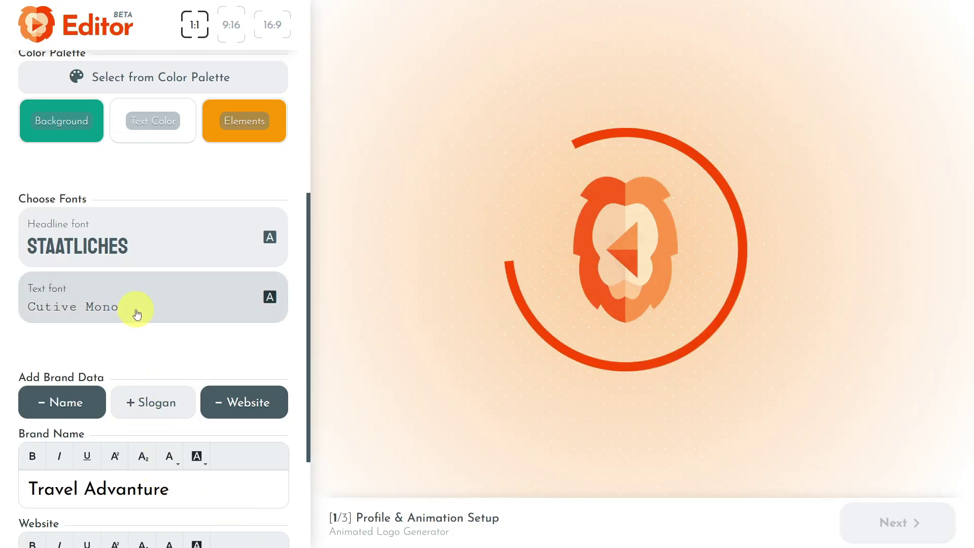
Step: Set the text font to Staatliches
{"action": "left_click", "coordinate": [135, 310]}
{"action": "scroll", "coordinate": [138, 314], "scroll_direction": "down", "scroll_amount": 7}
{"action": "scroll", "coordinate": [142, 319], "scroll_direction": "down", "scroll_amount": 4}
{"action": "scroll", "coordinate": [146, 326], "scroll_direction": "down", "scroll_amount": 10}
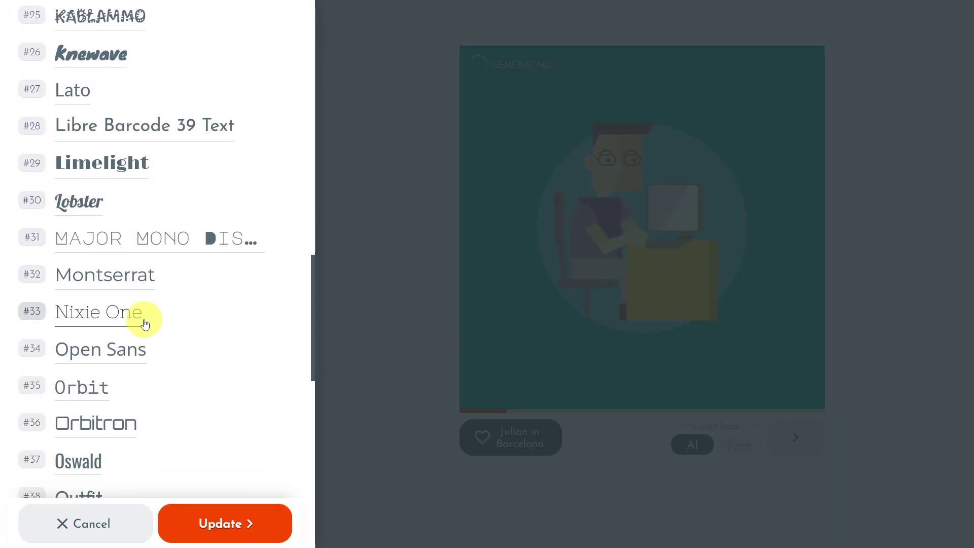
{"action": "scroll", "coordinate": [149, 325], "scroll_direction": "down", "scroll_amount": 4}
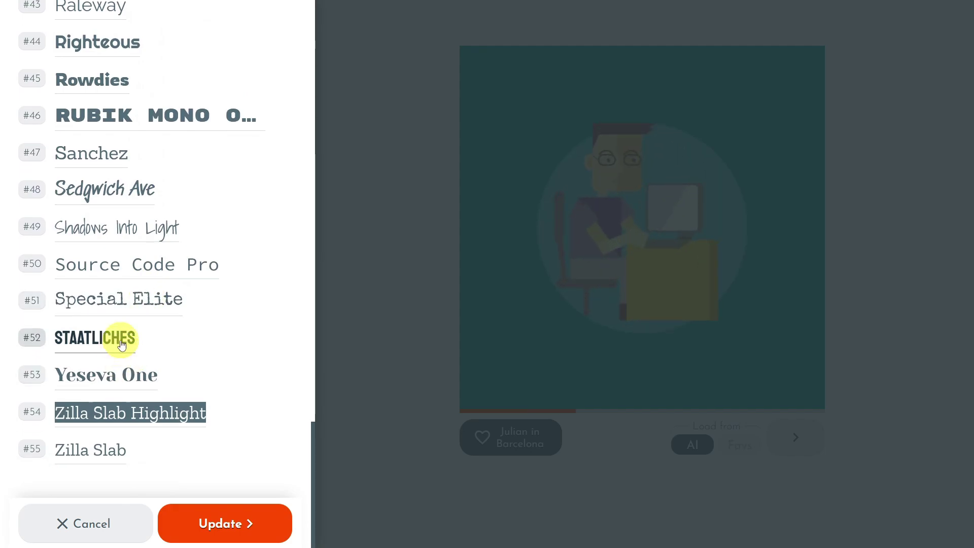
{"action": "left_click", "coordinate": [206, 525]}
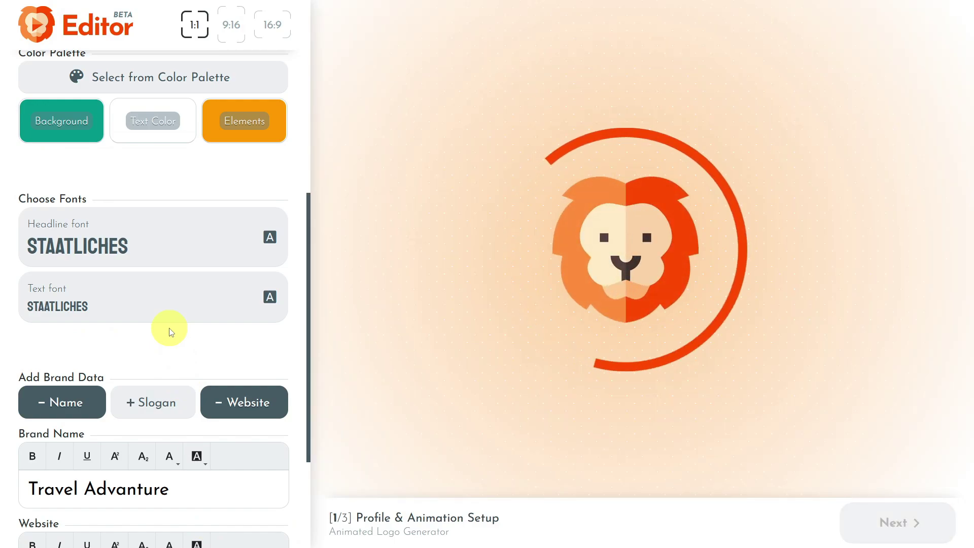
Step: Remove the name and website from the brand data, and add the brand name back
{"action": "scroll", "coordinate": [169, 327], "scroll_direction": "down", "scroll_amount": 3}
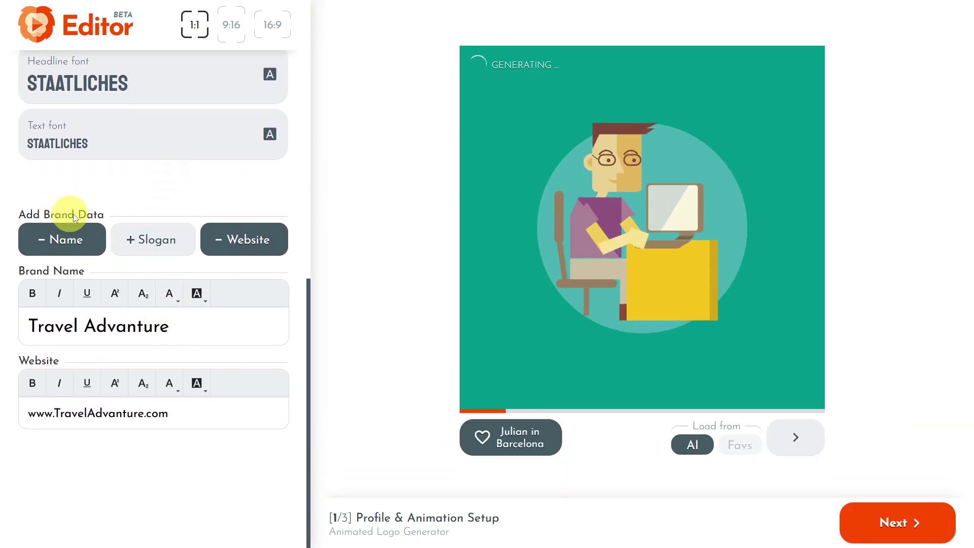
{"action": "left_click", "coordinate": [54, 246]}
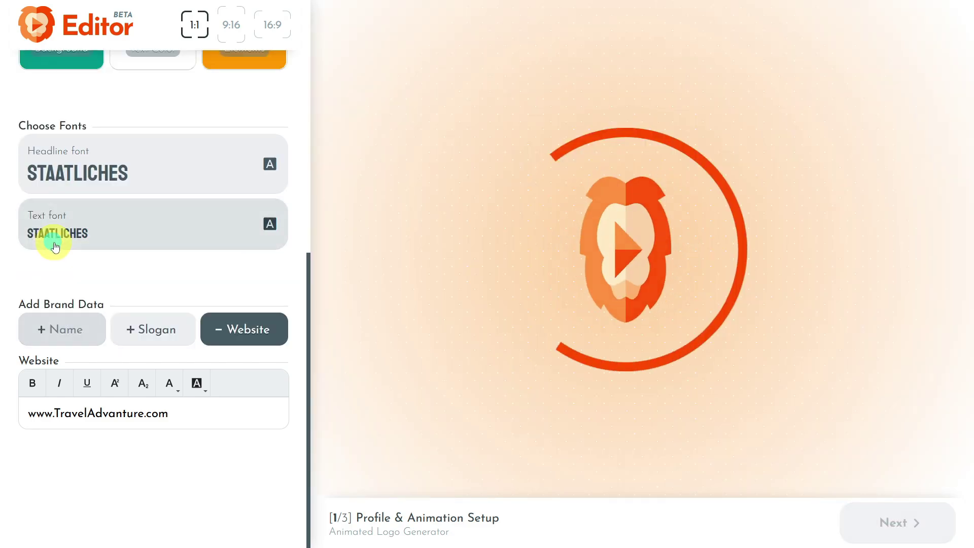
{"action": "left_click", "coordinate": [219, 331]}
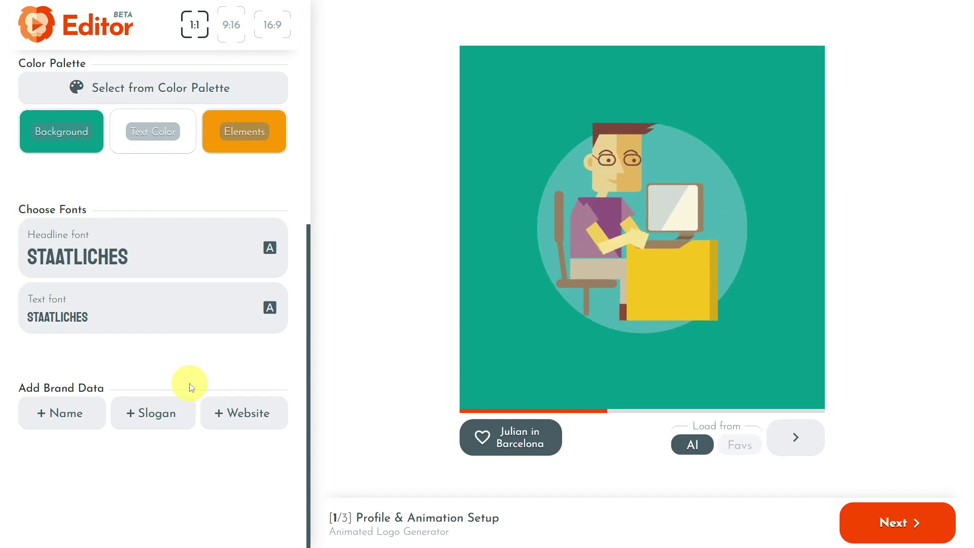
{"action": "left_click", "coordinate": [63, 421]}
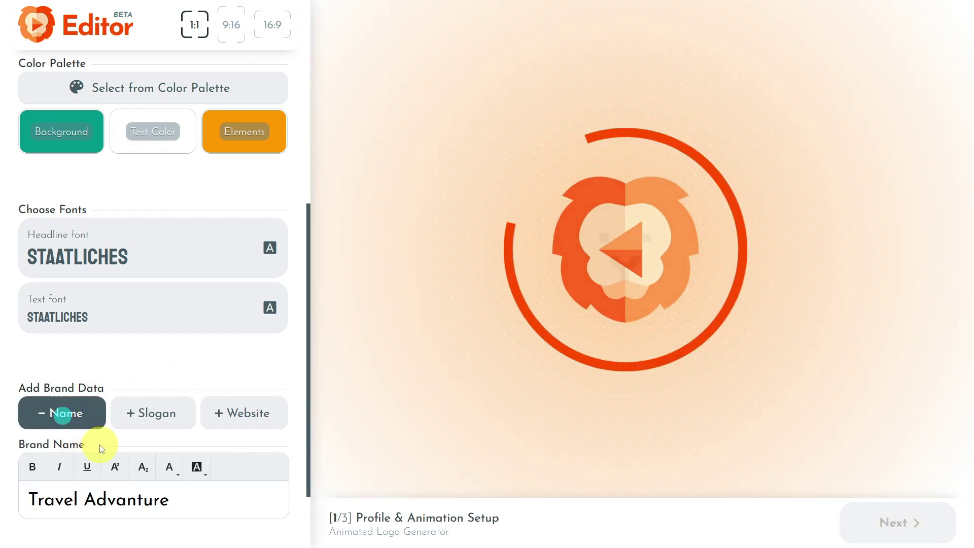
Step: Add a slogan and a website to the brand data
{"action": "scroll", "coordinate": [98, 431], "scroll_direction": "down", "scroll_amount": 2}
{"action": "left_click", "coordinate": [159, 337]}
{"action": "left_click", "coordinate": [241, 340]}
{"action": "scroll", "coordinate": [126, 396], "scroll_direction": "down", "scroll_amount": 3}
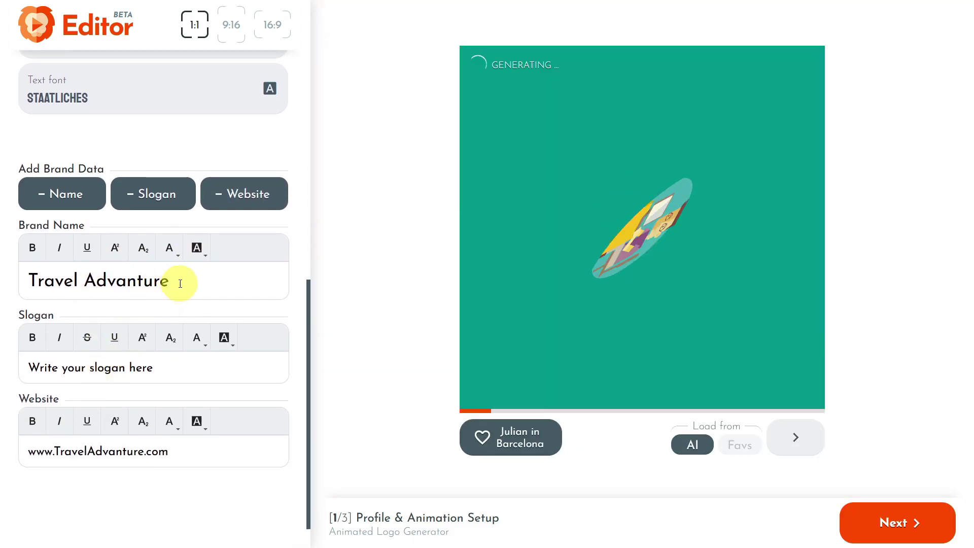
{"action": "left_click_drag", "start_coordinate": [180, 284], "coordinate": [48, 290]}
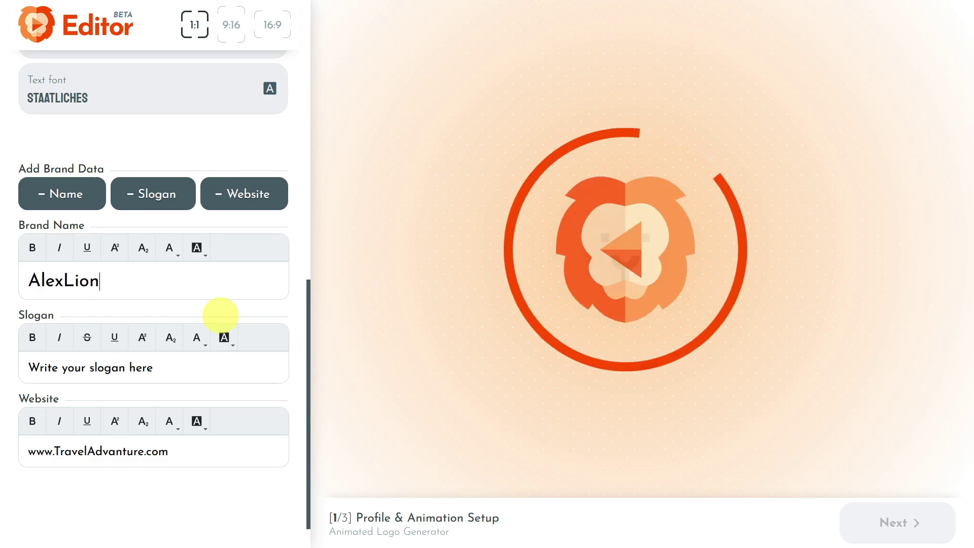
{"action": "left_click_drag", "start_coordinate": [163, 371], "coordinate": [26, 370]}
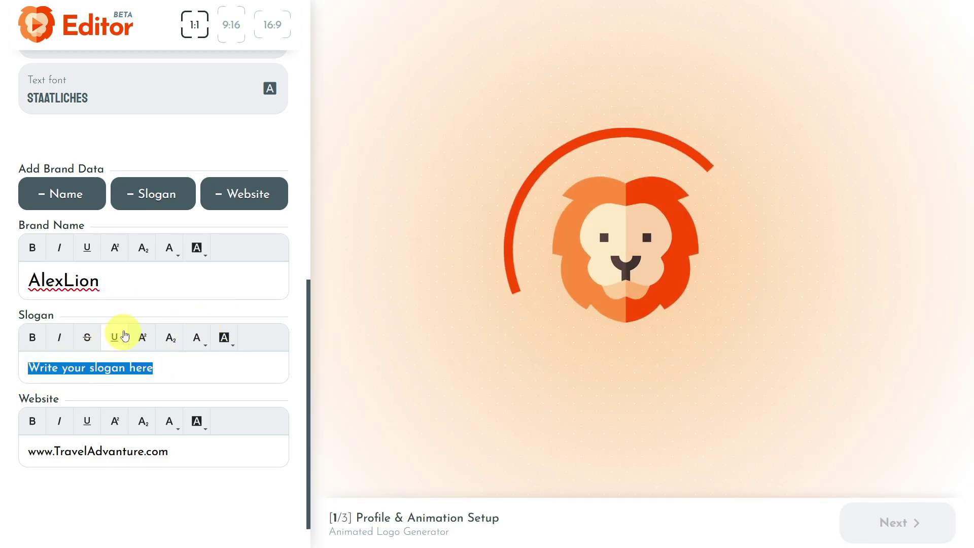
{"action": "type", "text": "A"}
{"action": "type", "text": "l"}
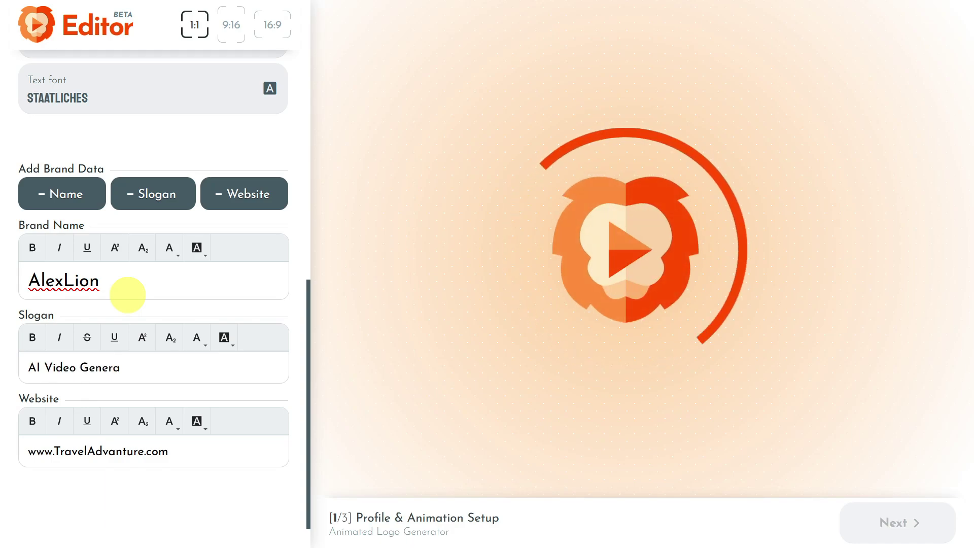
{"action": "left_click_drag", "start_coordinate": [170, 452], "coordinate": [26, 452]}
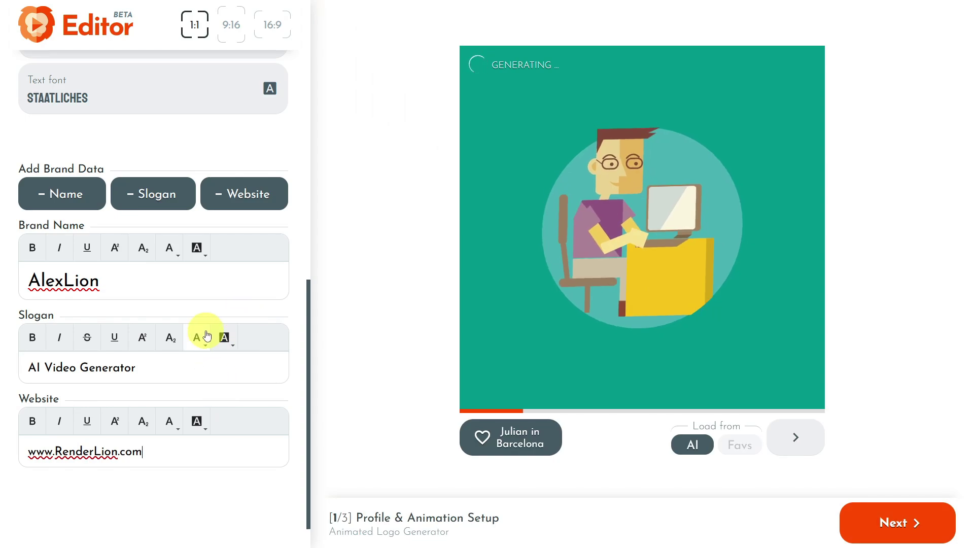
{"action": "scroll", "coordinate": [207, 335], "scroll_direction": "up", "scroll_amount": 10}
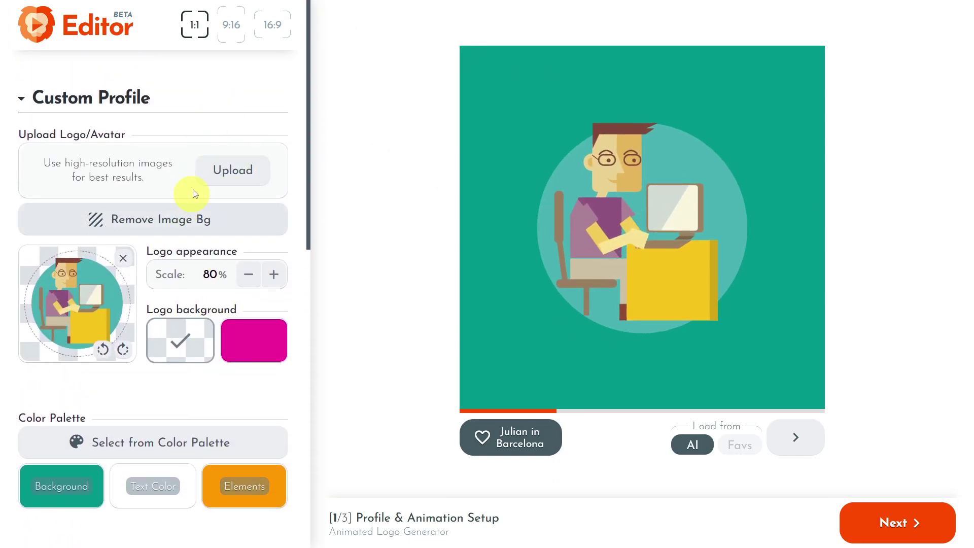
{"action": "scroll", "coordinate": [108, 308], "scroll_direction": "down", "scroll_amount": 2}
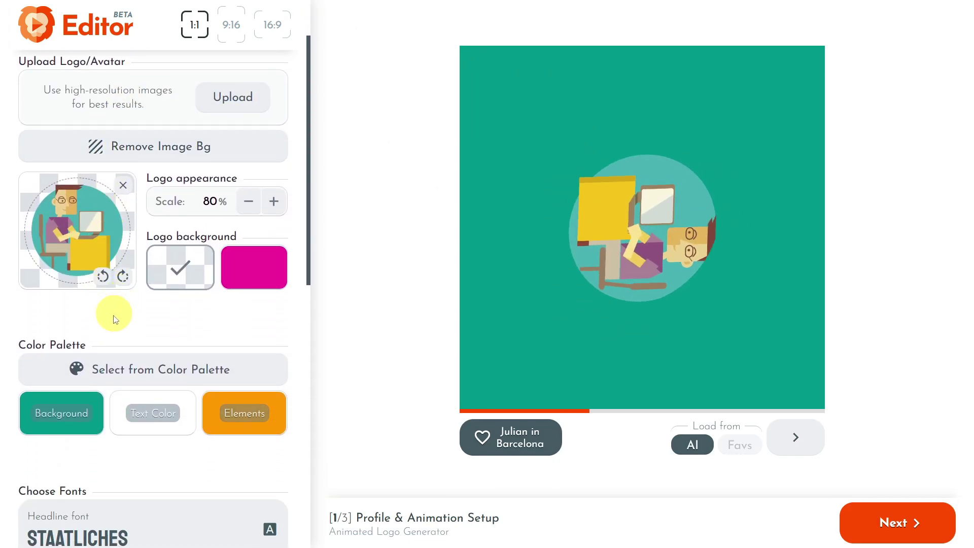
{"action": "scroll", "coordinate": [115, 324], "scroll_direction": "down", "scroll_amount": 10}
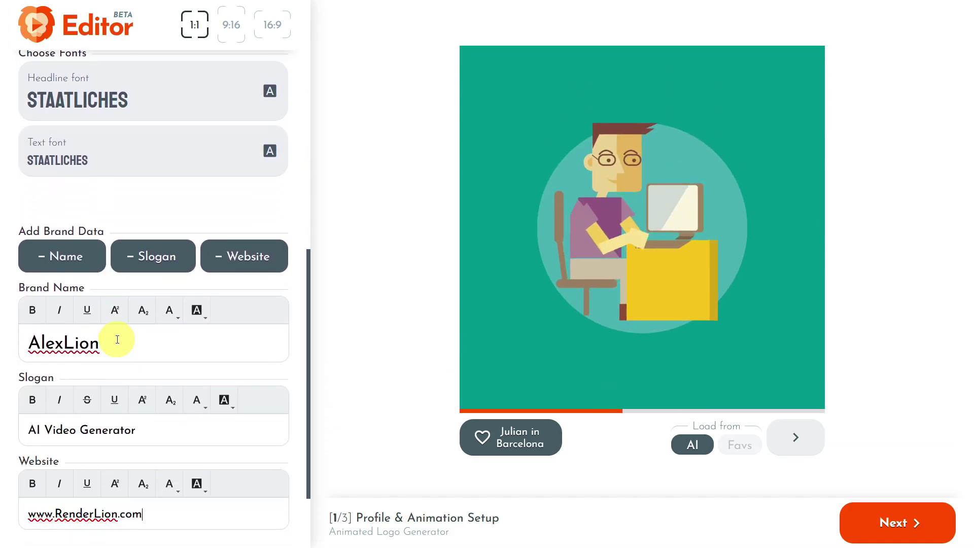
{"action": "scroll", "coordinate": [147, 337], "scroll_direction": "down", "scroll_amount": 2}
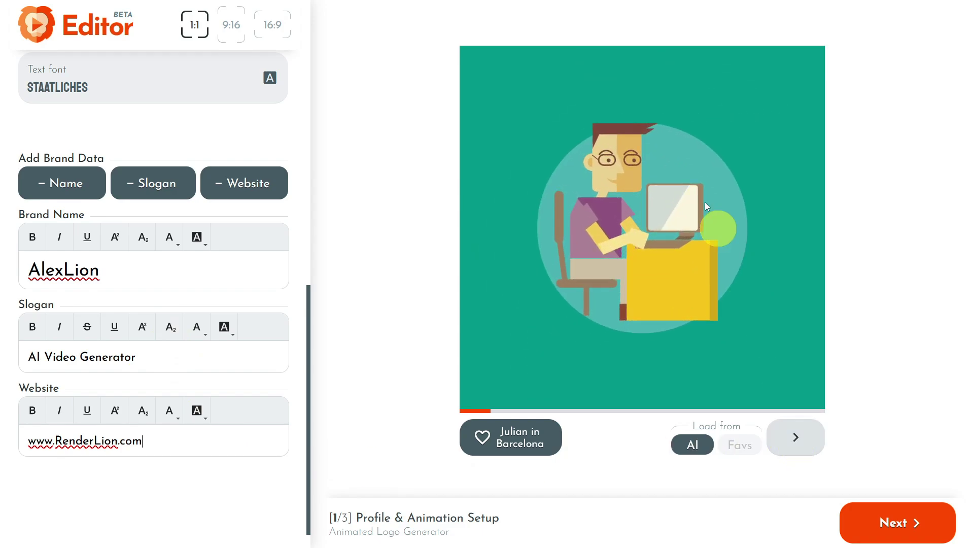
Step: Go through the AI-generated animation variations, previewing each one, until the Natalie in Lahti variation is loaded
{"action": "left_click", "coordinate": [796, 440]}
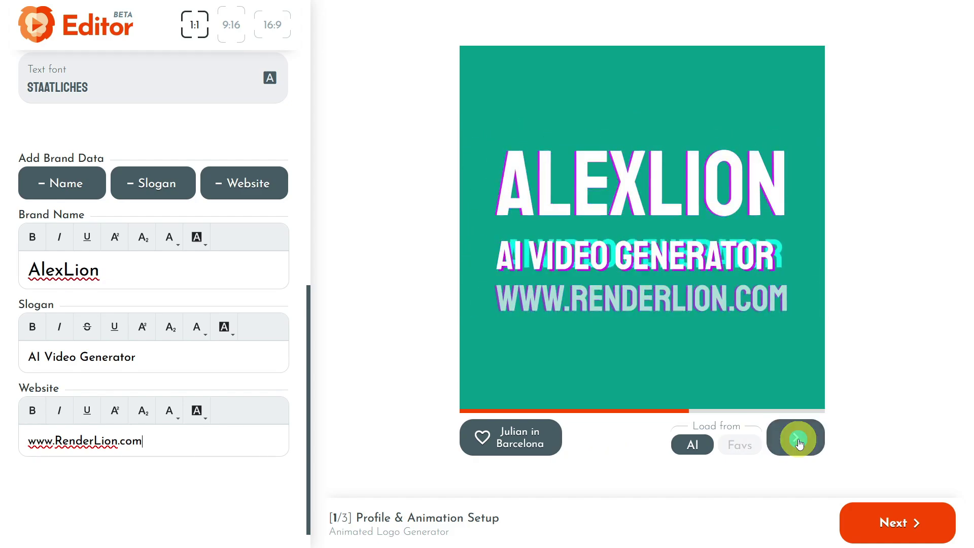
{"action": "scroll", "coordinate": [165, 294], "scroll_direction": "up", "scroll_amount": 10}
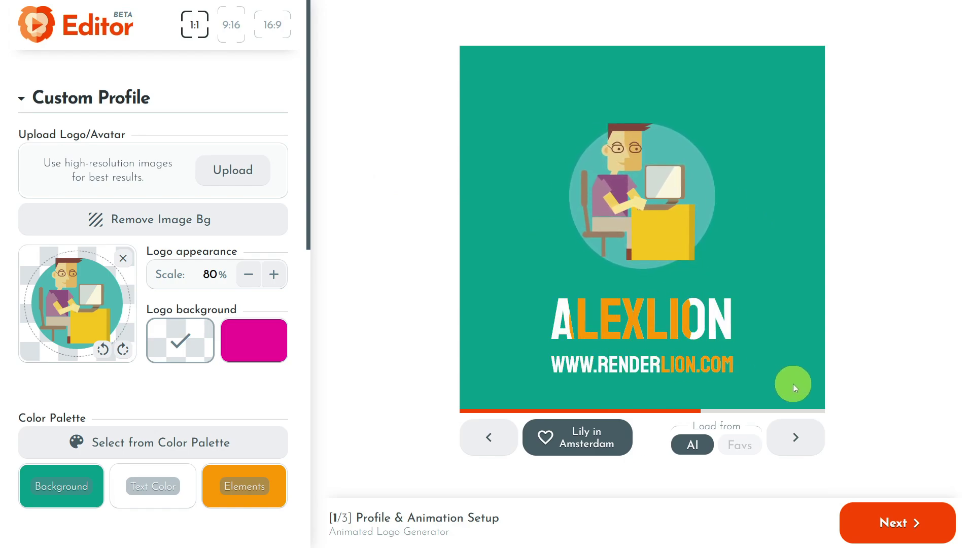
{"action": "left_click", "coordinate": [796, 439]}
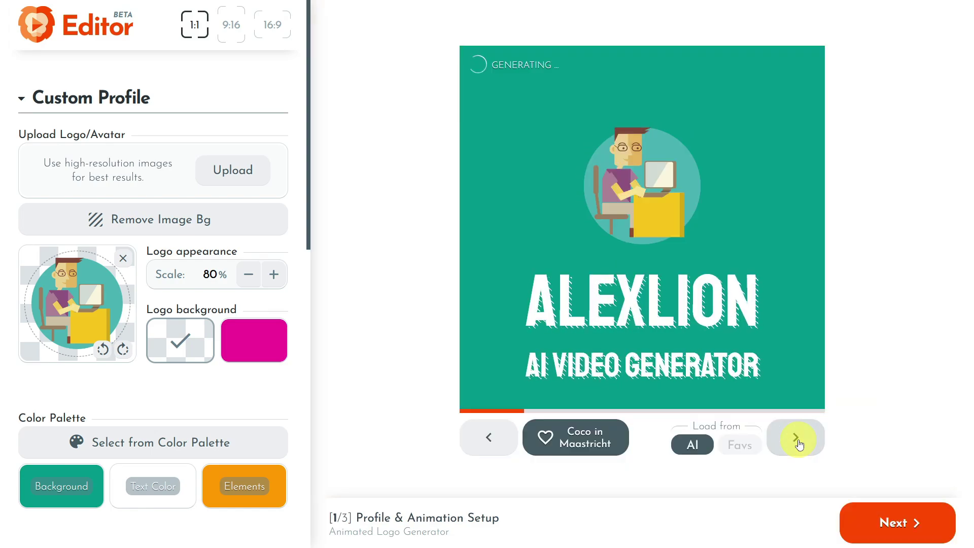
{"action": "left_click", "coordinate": [796, 440]}
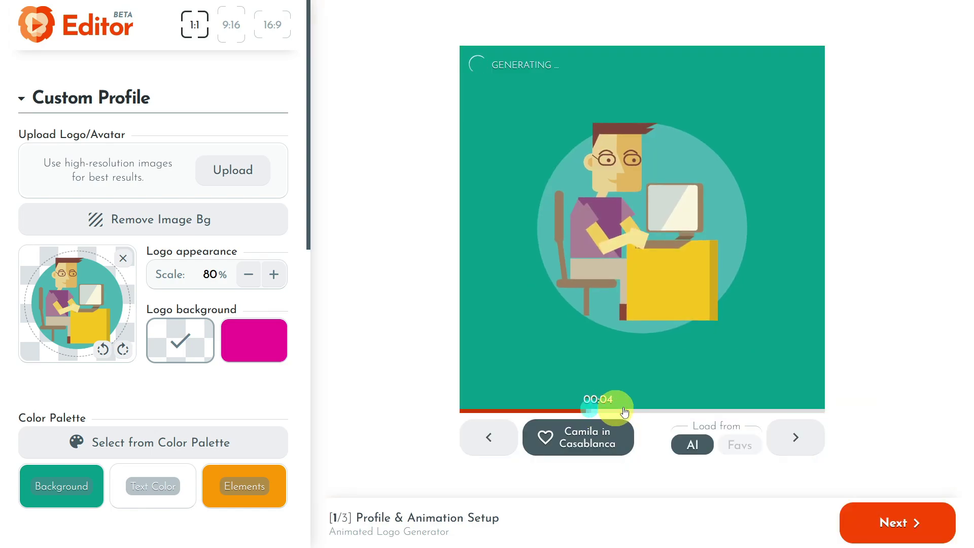
{"action": "left_click", "coordinate": [651, 414]}
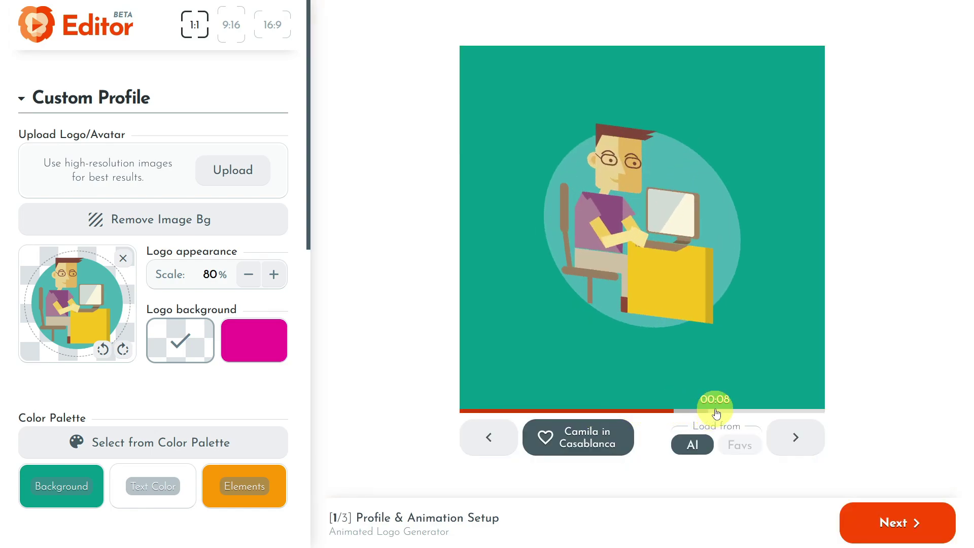
{"action": "left_click", "coordinate": [795, 436]}
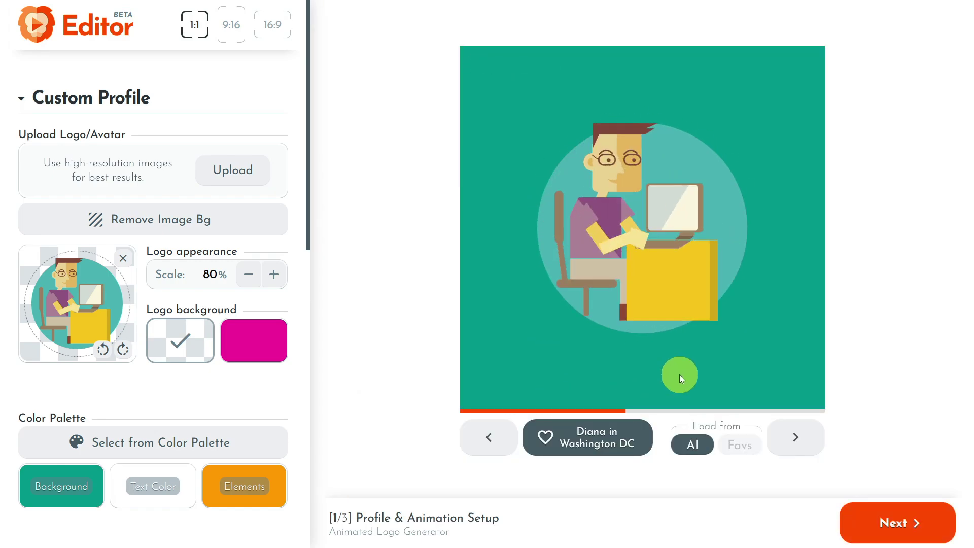
{"action": "left_click", "coordinate": [799, 430]}
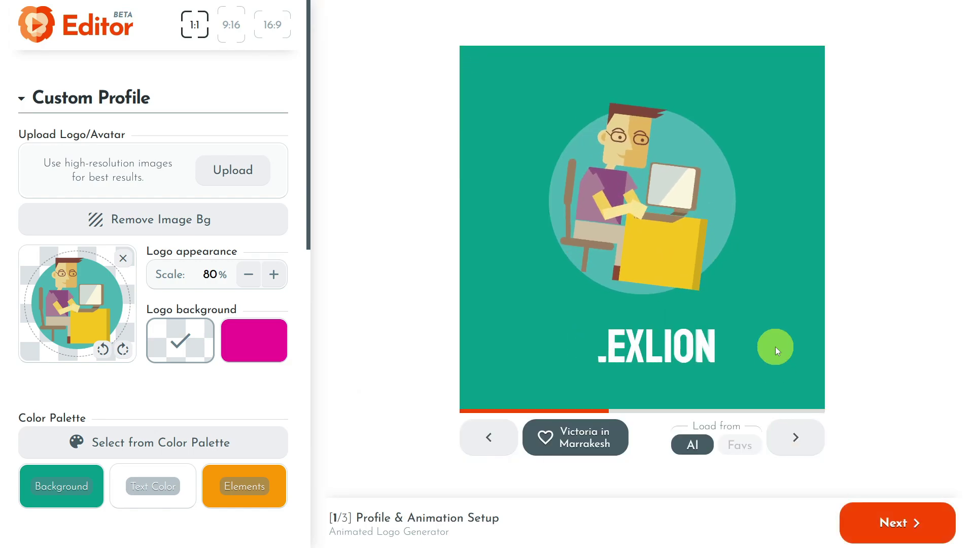
{"action": "left_click", "coordinate": [794, 440]}
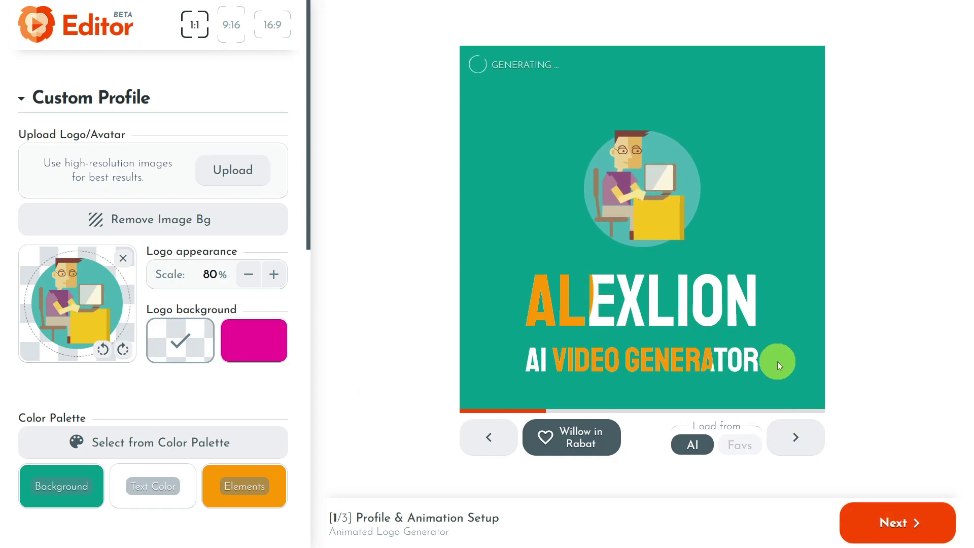
{"action": "left_click", "coordinate": [796, 435]}
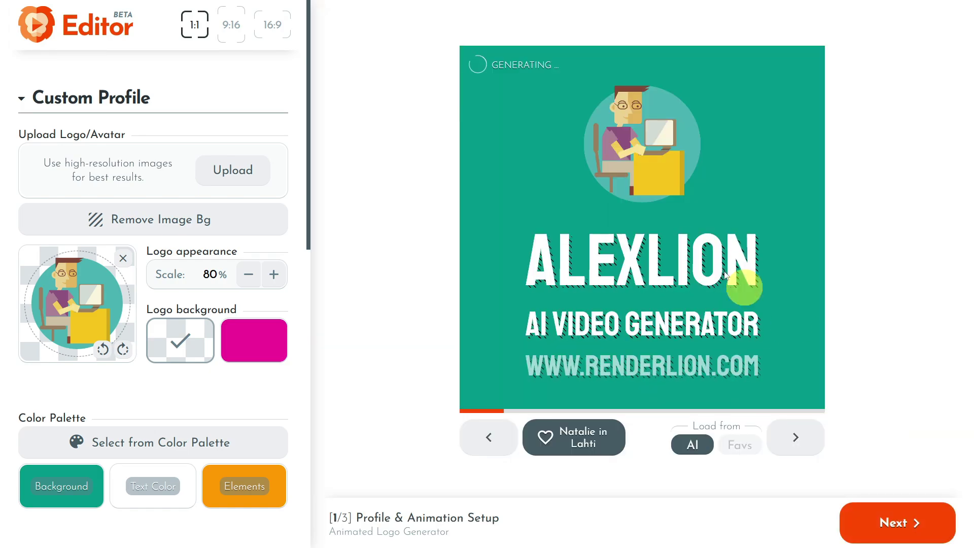
Step: Change the headline font to Hammersmith One
{"action": "scroll", "coordinate": [243, 321], "scroll_direction": "down", "scroll_amount": 5}
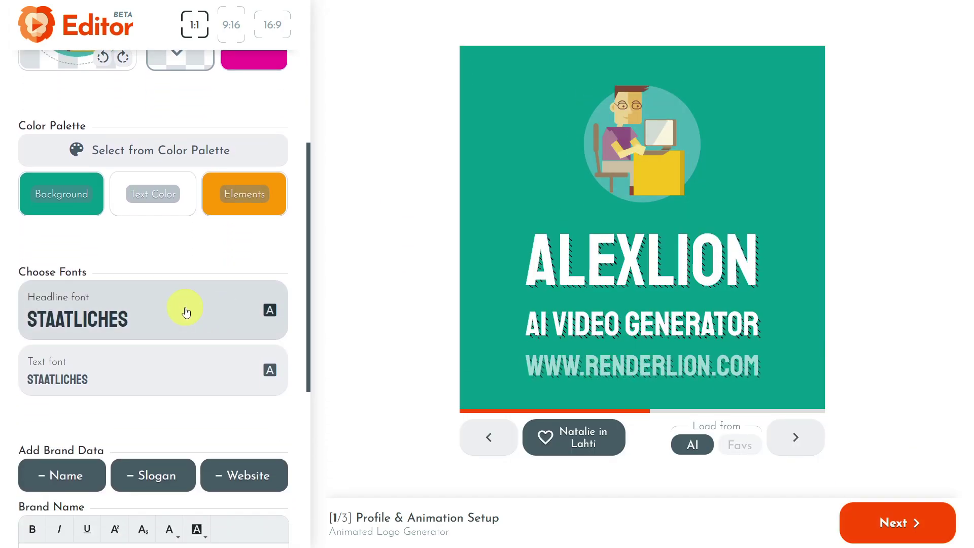
{"action": "left_click", "coordinate": [185, 310]}
{"action": "scroll", "coordinate": [143, 297], "scroll_direction": "down", "scroll_amount": 6}
{"action": "scroll", "coordinate": [143, 302], "scroll_direction": "down", "scroll_amount": 6}
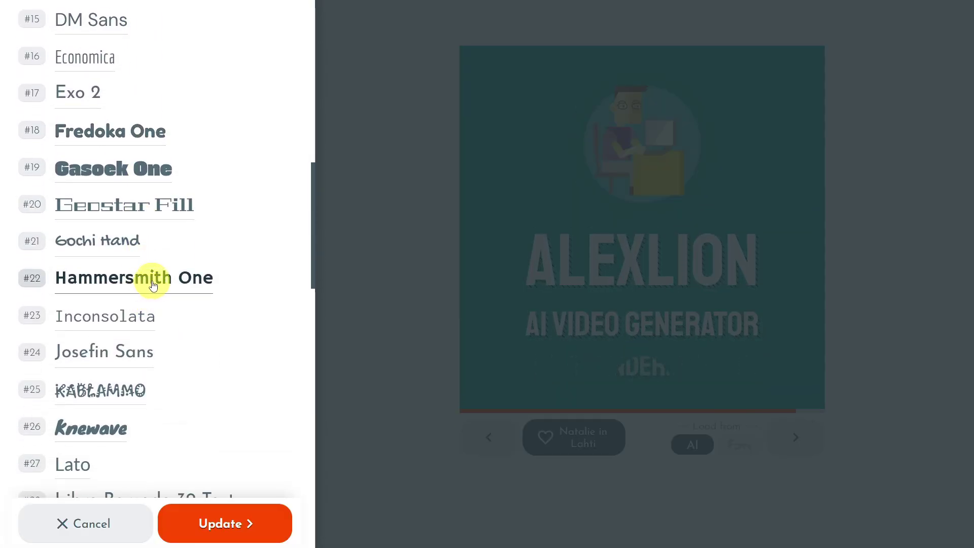
{"action": "left_click", "coordinate": [212, 540]}
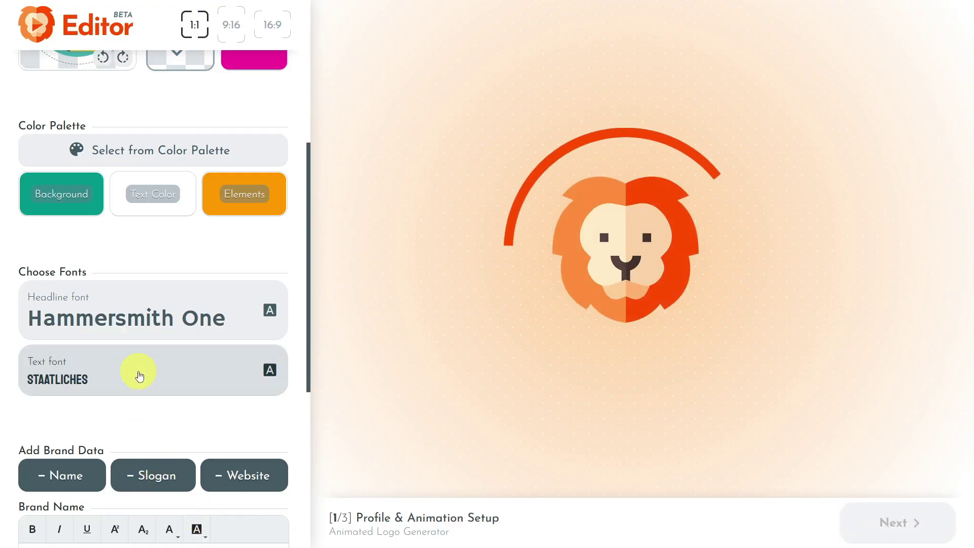
Step: Change the text font to Cutive Mono
{"action": "left_click", "coordinate": [137, 372]}
{"action": "scroll", "coordinate": [136, 366], "scroll_direction": "down", "scroll_amount": 6}
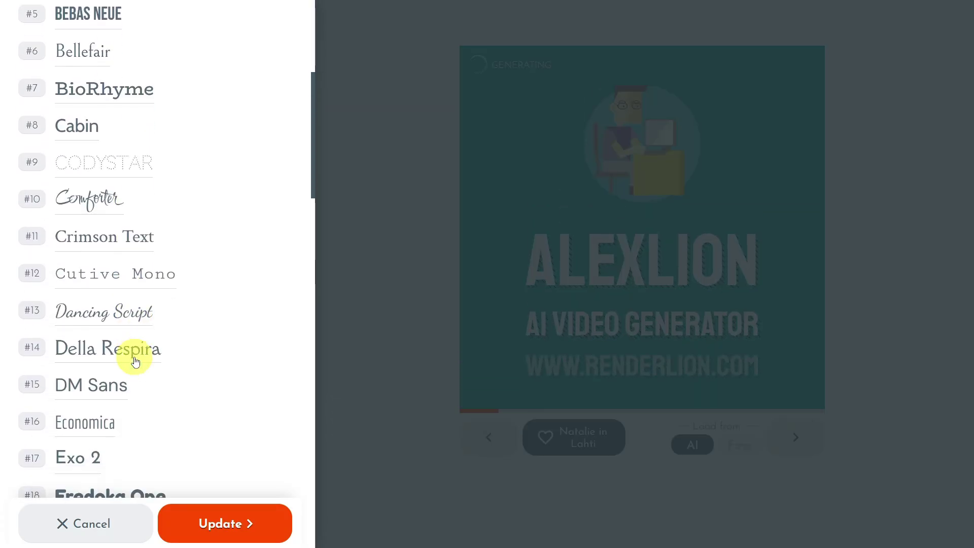
{"action": "scroll", "coordinate": [135, 357], "scroll_direction": "down", "scroll_amount": 3}
{"action": "scroll", "coordinate": [160, 365], "scroll_direction": "up", "scroll_amount": 4}
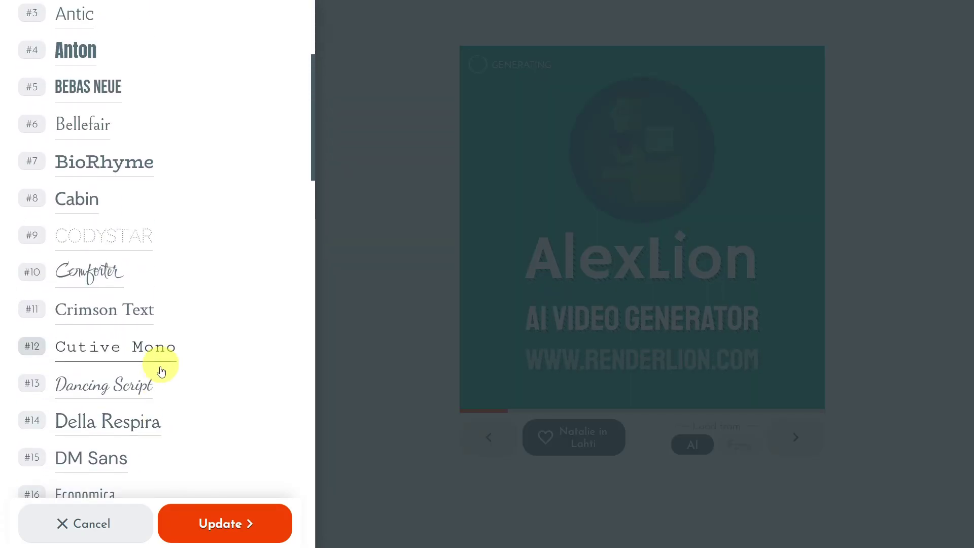
{"action": "left_click", "coordinate": [228, 526]}
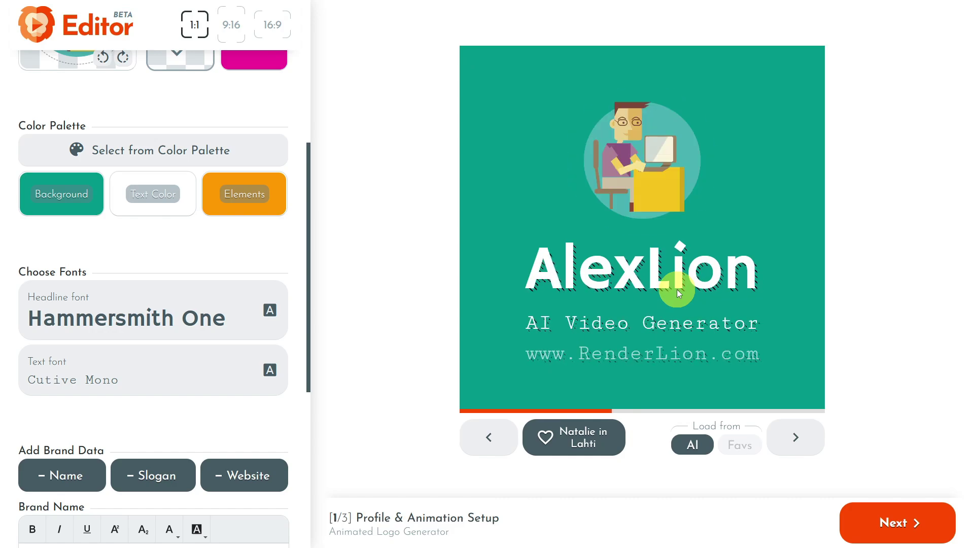
Step: Load and preview the Florin in Meteora animation variation, and proceed to the background selection
{"action": "left_click", "coordinate": [798, 438]}
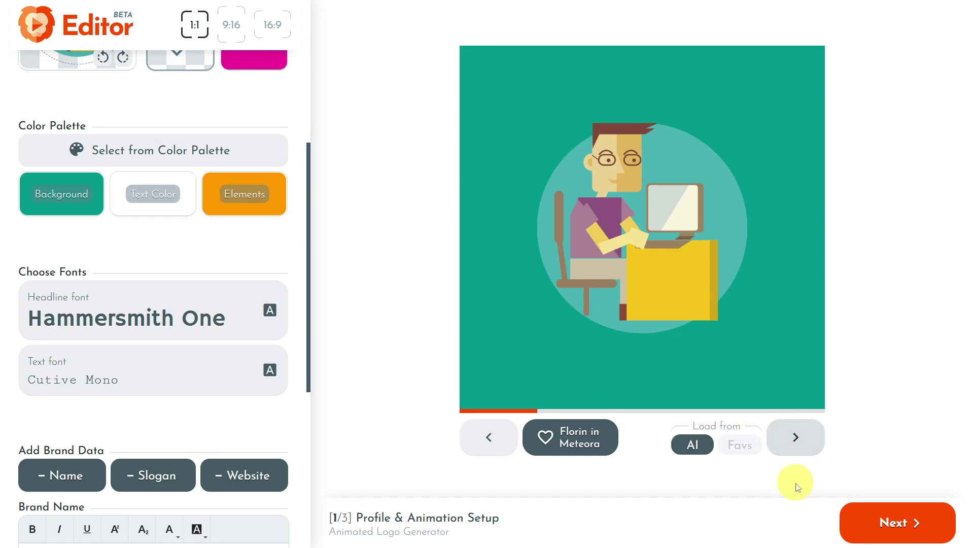
{"action": "left_click", "coordinate": [699, 411]}
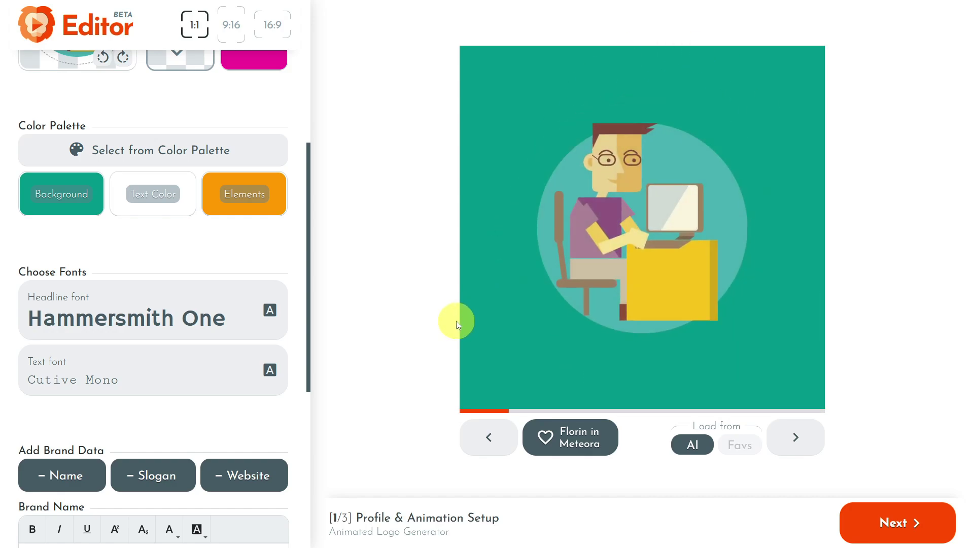
{"action": "left_click", "coordinate": [900, 528]}
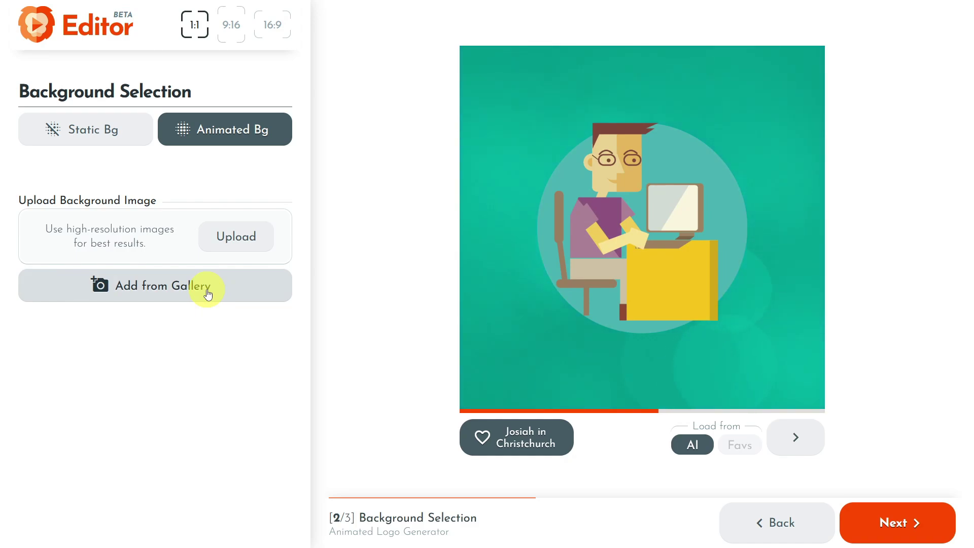
Step: Search the photo gallery for "video" and apply image #19, the camera silhouette at sunset, as the background image
{"action": "left_click", "coordinate": [208, 290]}
{"action": "left_click", "coordinate": [176, 73]}
{"action": "type", "text": "video"}
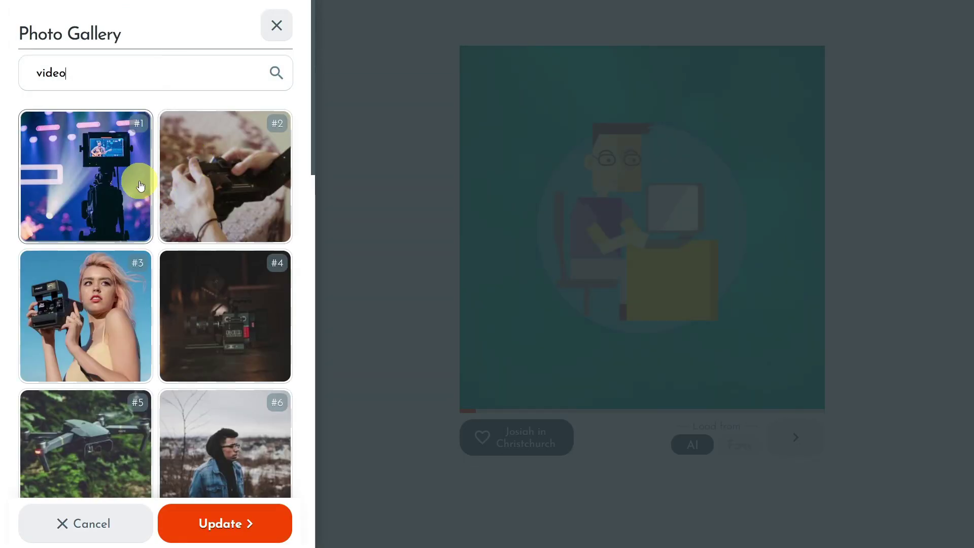
{"action": "scroll", "coordinate": [105, 196], "scroll_direction": "down", "scroll_amount": 9}
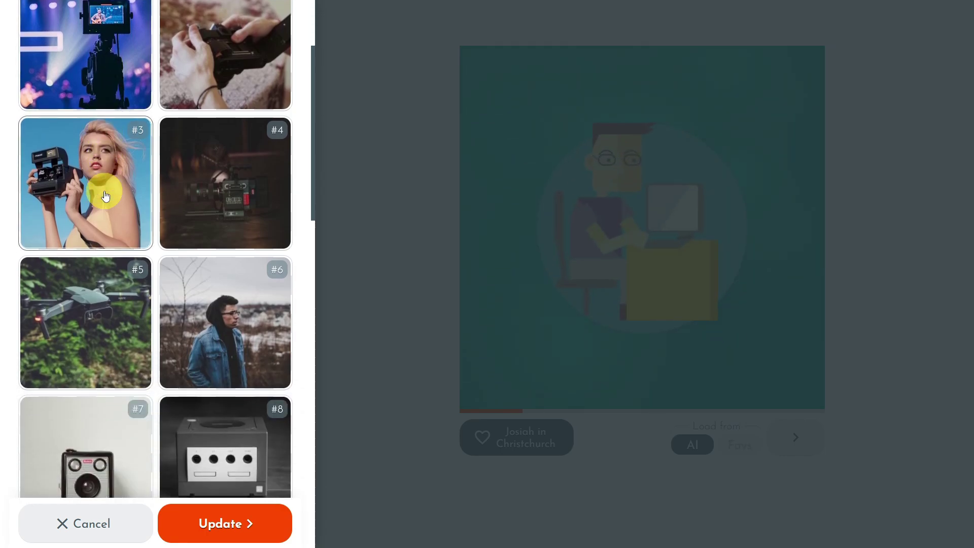
{"action": "scroll", "coordinate": [134, 195], "scroll_direction": "down", "scroll_amount": 10}
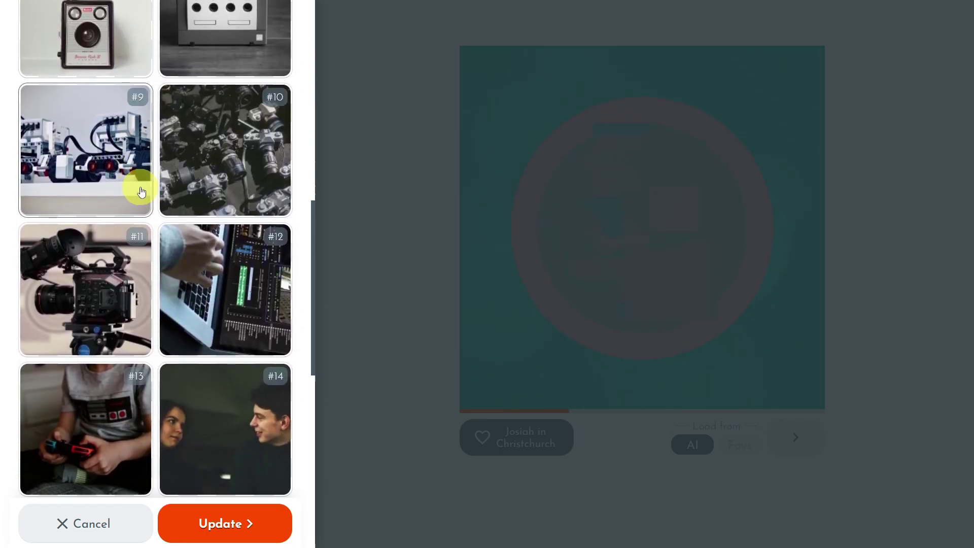
{"action": "scroll", "coordinate": [145, 191], "scroll_direction": "down", "scroll_amount": 3}
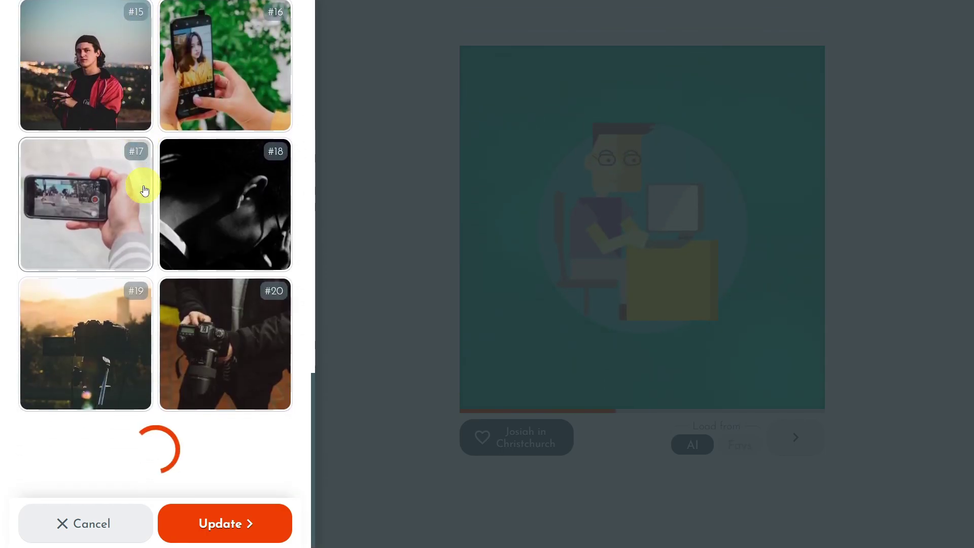
{"action": "scroll", "coordinate": [145, 191], "scroll_direction": "down", "scroll_amount": 2}
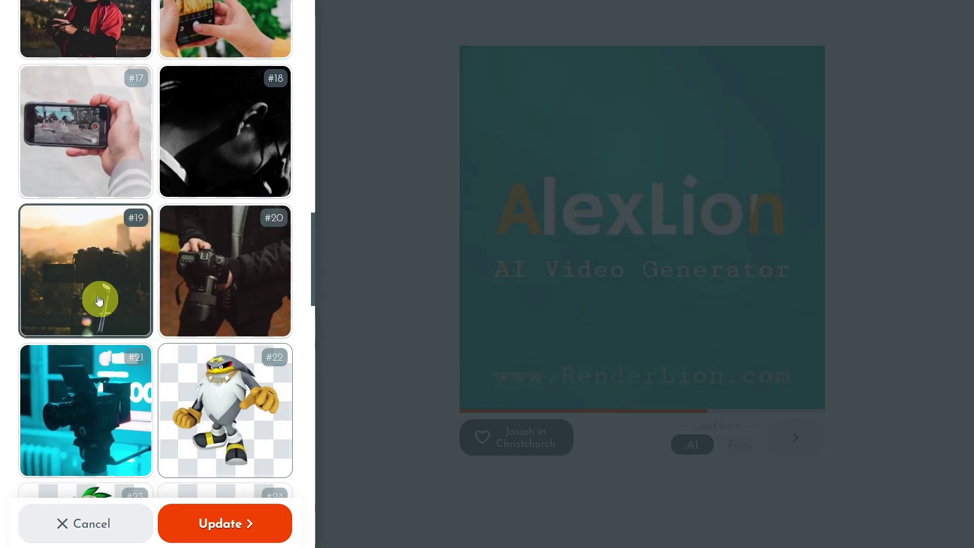
{"action": "left_click", "coordinate": [234, 530]}
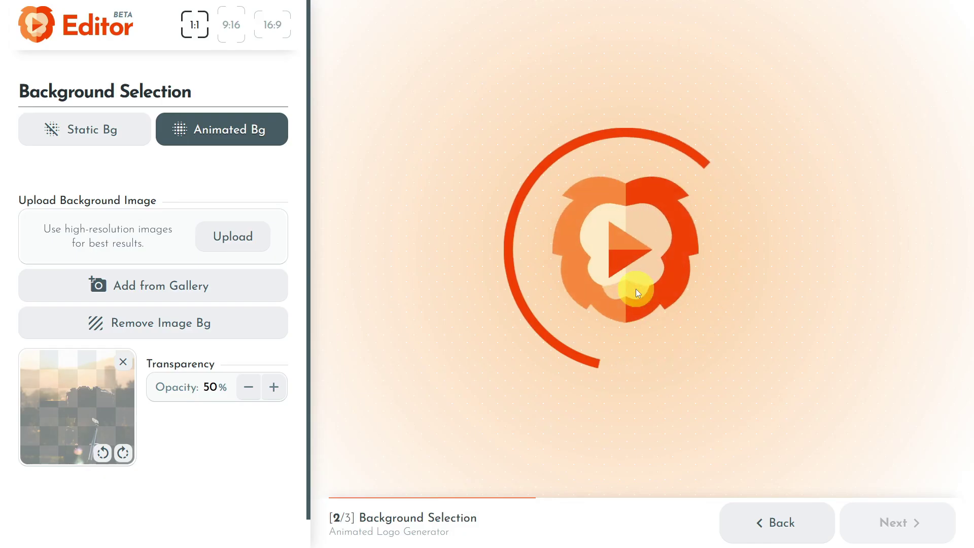
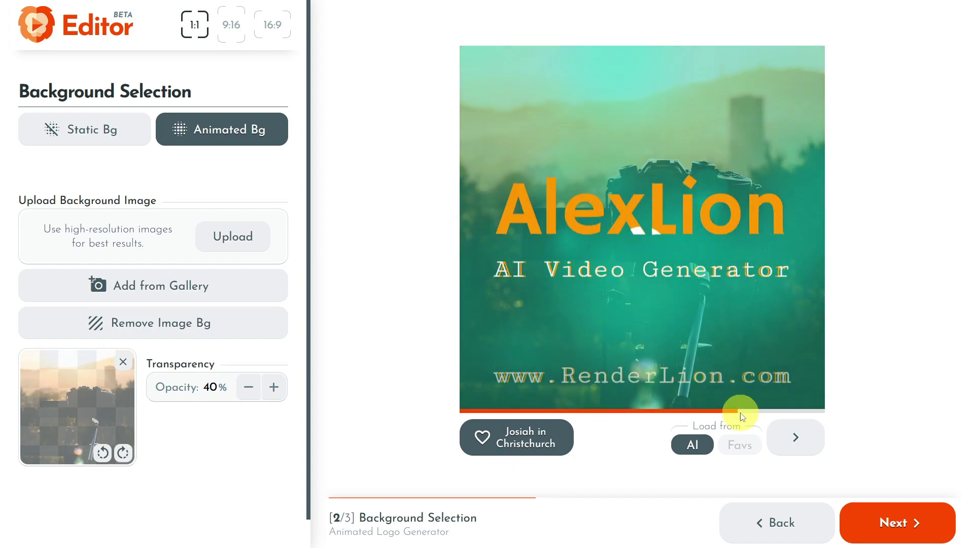
Step: Load the next AI-generated background variation, Austin in Prambanan
{"action": "left_click", "coordinate": [806, 449]}
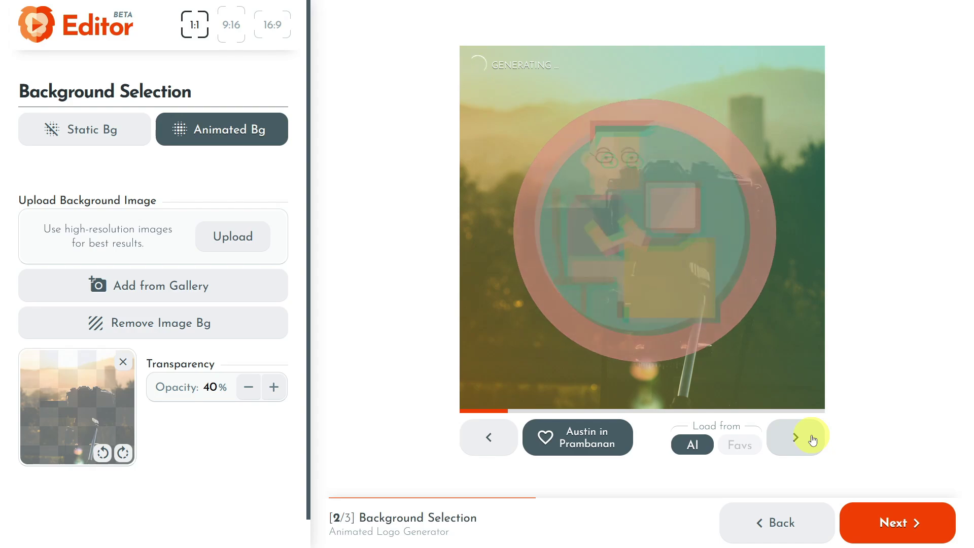
Step: Browse the AI-generated background variations up to Abigail in Copenhagen, preview that one and proceed to the video settings
{"action": "left_click", "coordinate": [813, 440]}
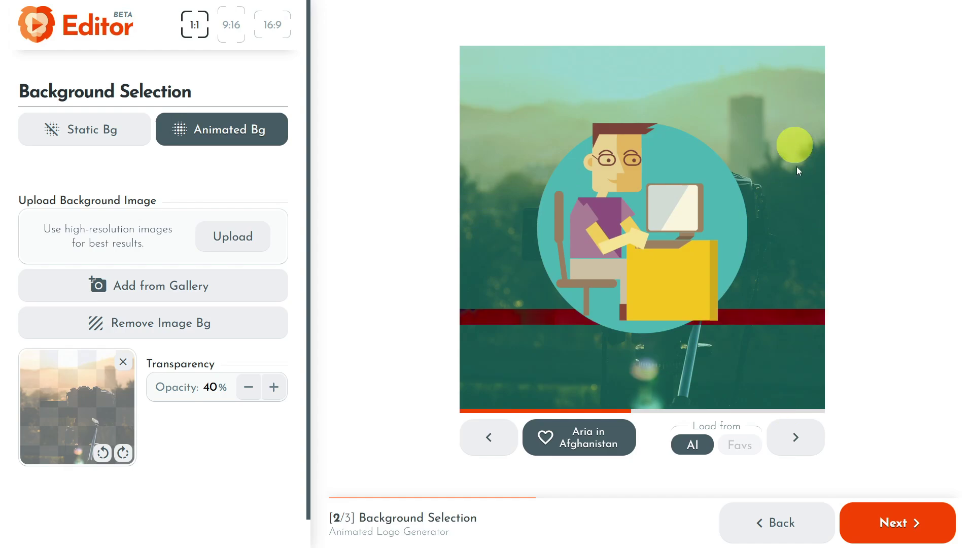
{"action": "left_click", "coordinate": [796, 439]}
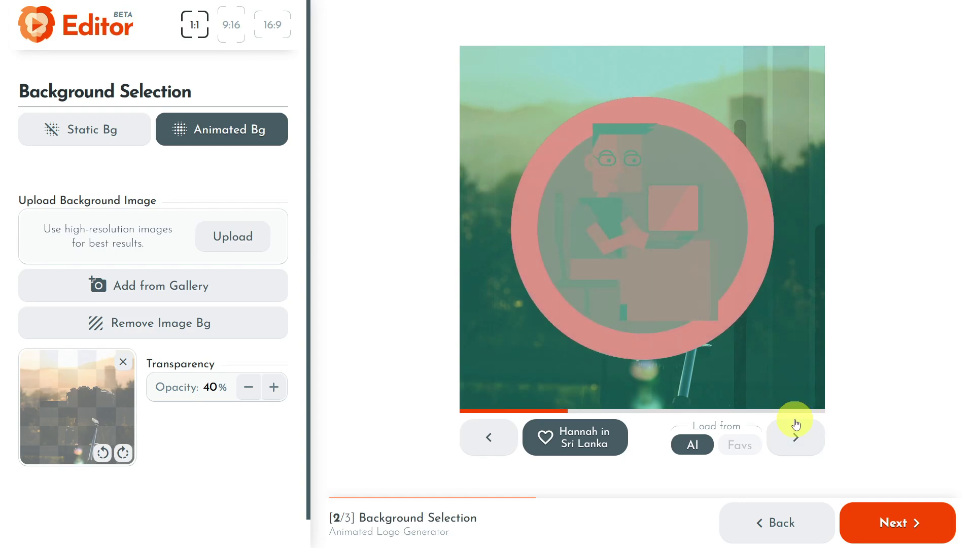
{"action": "left_click", "coordinate": [795, 440]}
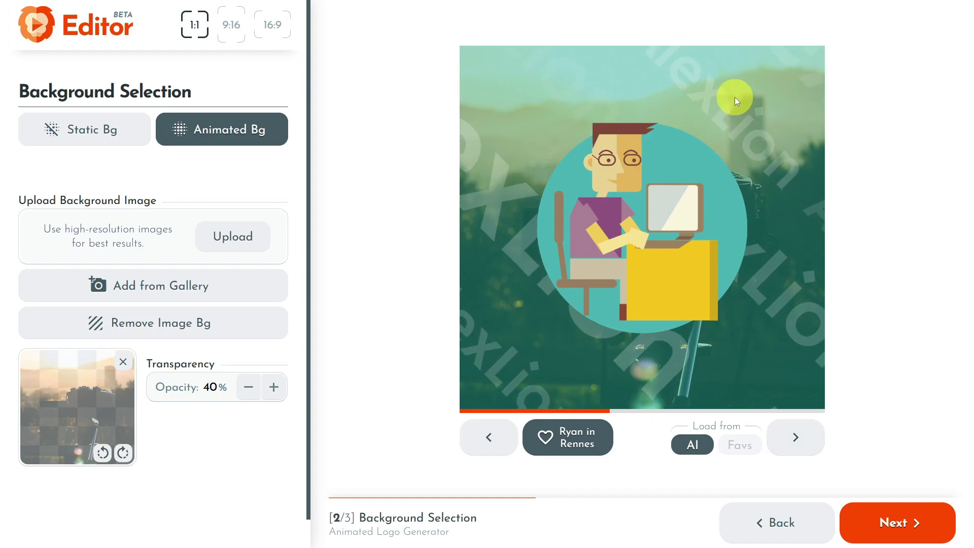
{"action": "left_click", "coordinate": [794, 439]}
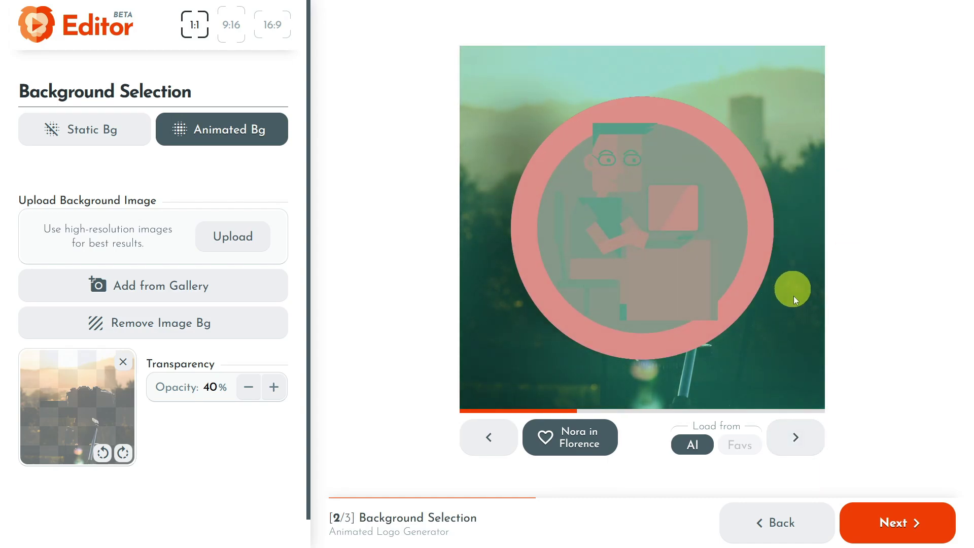
{"action": "left_click", "coordinate": [795, 440]}
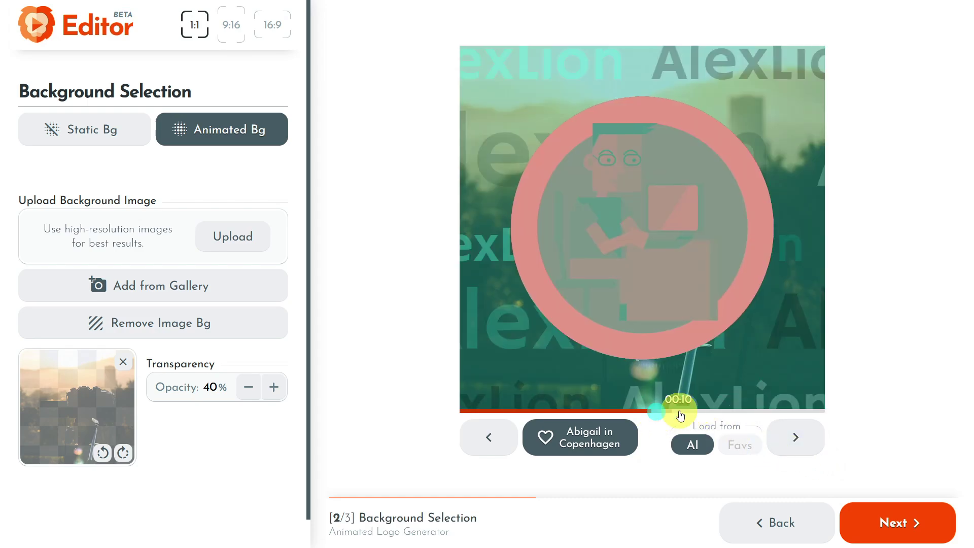
{"action": "left_click", "coordinate": [728, 412]}
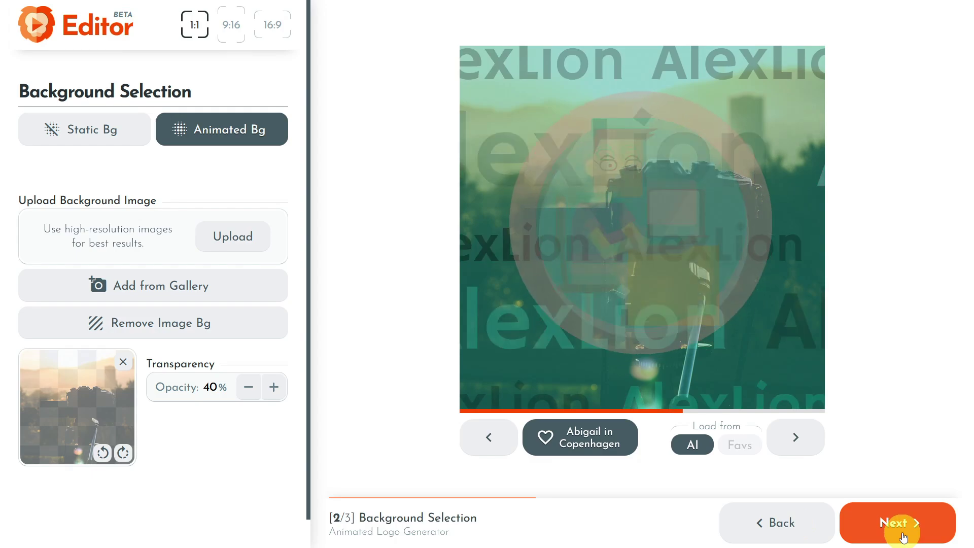
{"action": "left_click", "coordinate": [902, 533]}
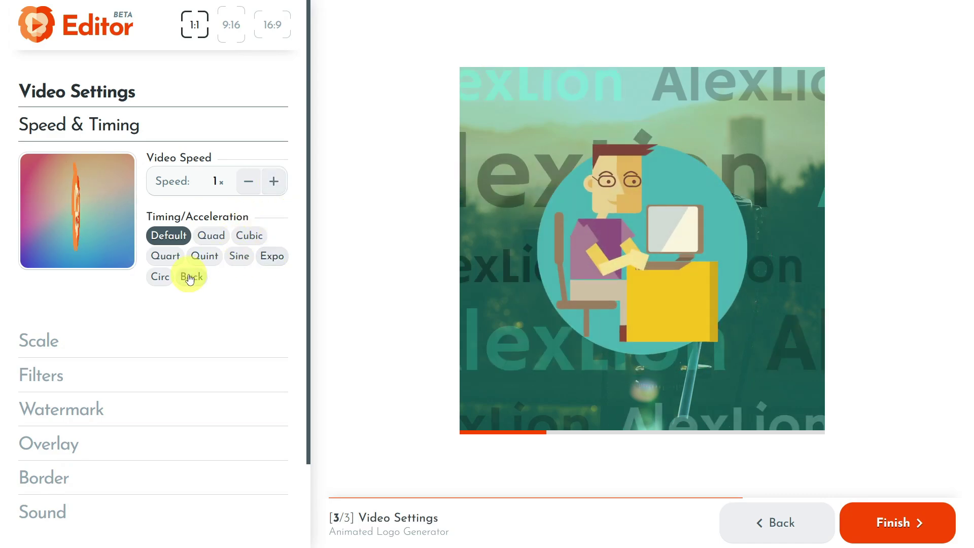
Step: Try a video speed of 2×
{"action": "left_click", "coordinate": [275, 184]}
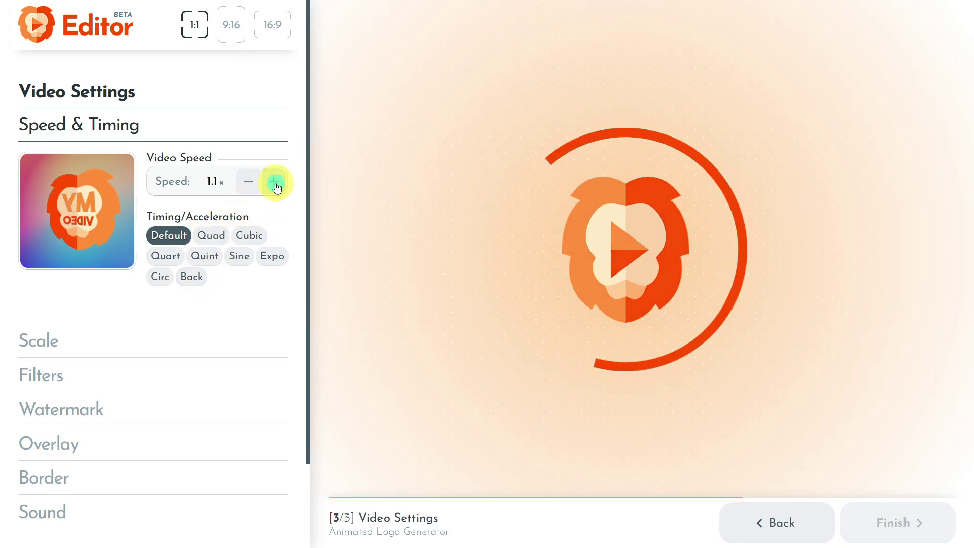
{"action": "left_click", "coordinate": [275, 182]}
{"action": "left_click", "coordinate": [275, 182]}
{"action": "left_click", "coordinate": [275, 183]}
{"action": "left_click", "coordinate": [275, 183]}
{"action": "left_click", "coordinate": [275, 182]}
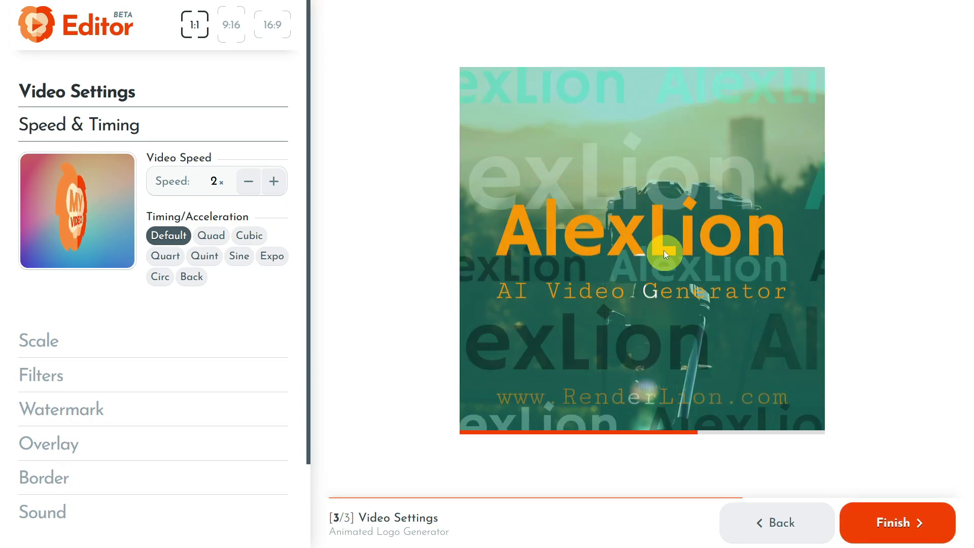
Step: Set the video speed to 0.8× and the timing/acceleration to Back
{"action": "left_click", "coordinate": [248, 182]}
{"action": "left_click", "coordinate": [248, 181]}
{"action": "left_click", "coordinate": [248, 182]}
{"action": "left_click", "coordinate": [248, 181]}
{"action": "left_click", "coordinate": [249, 182]}
{"action": "left_click", "coordinate": [248, 181]}
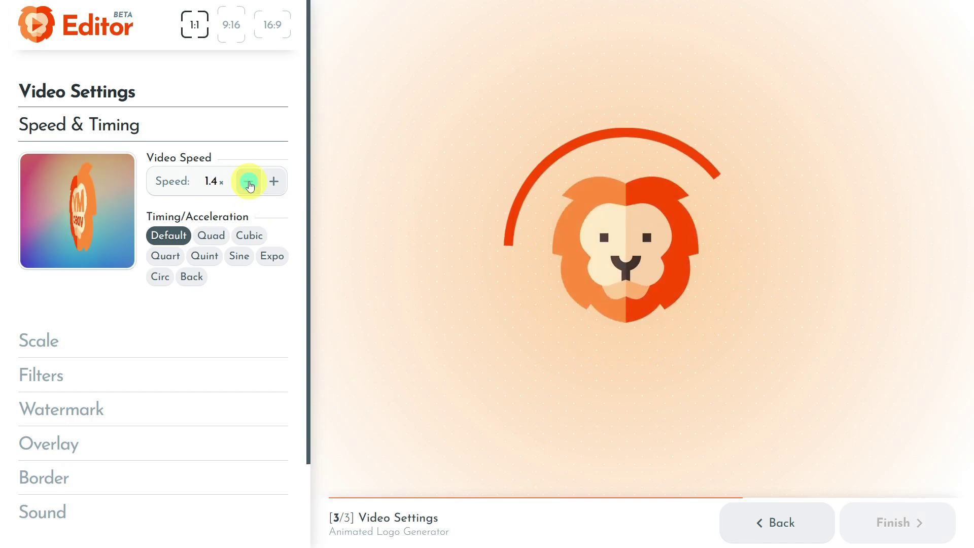
{"action": "left_click", "coordinate": [248, 182]}
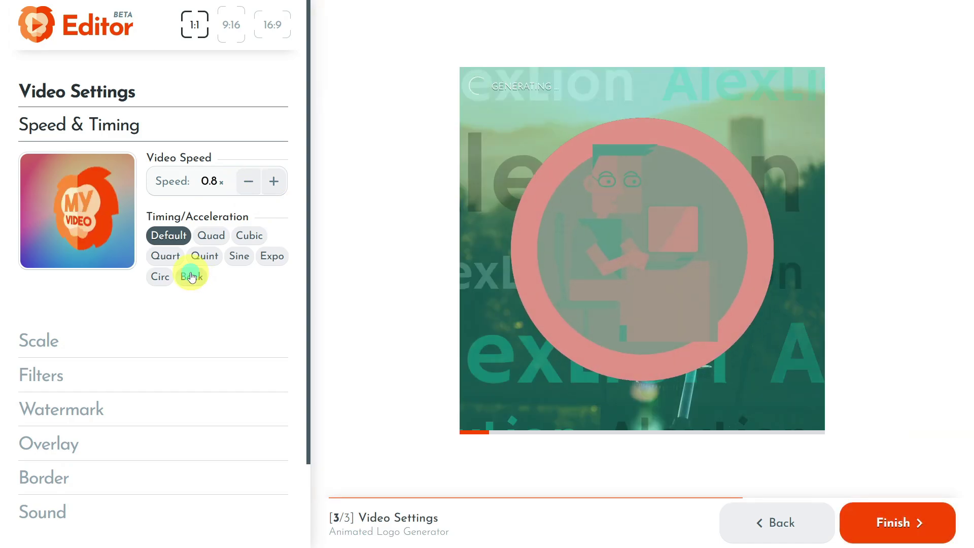
{"action": "left_click", "coordinate": [192, 277]}
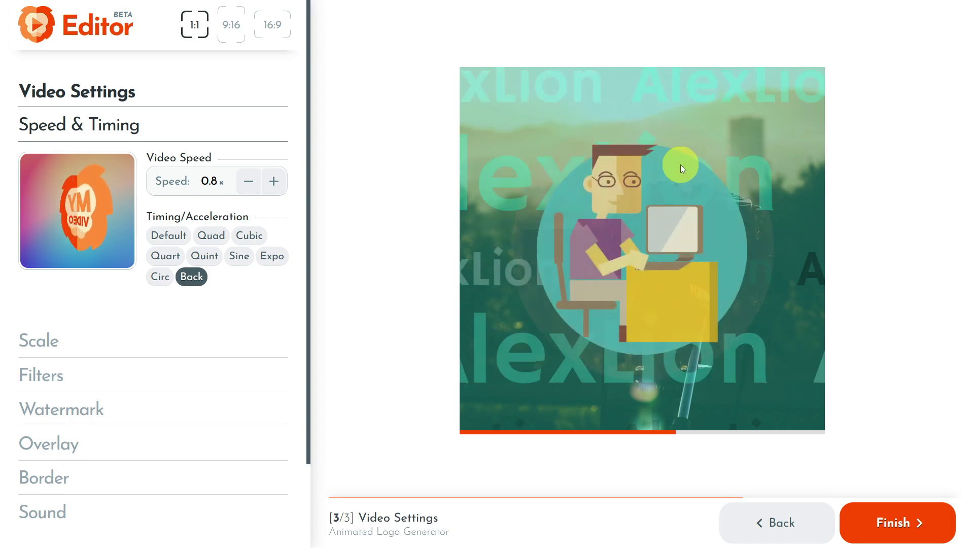
Step: Set the video's horizontal scaling to 60%
{"action": "left_click", "coordinate": [179, 348]}
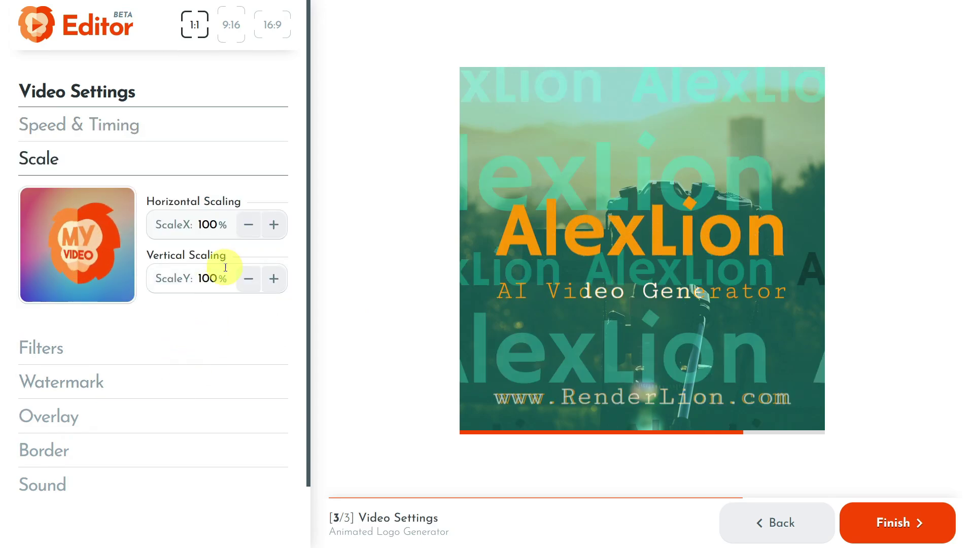
{"action": "left_click", "coordinate": [252, 234]}
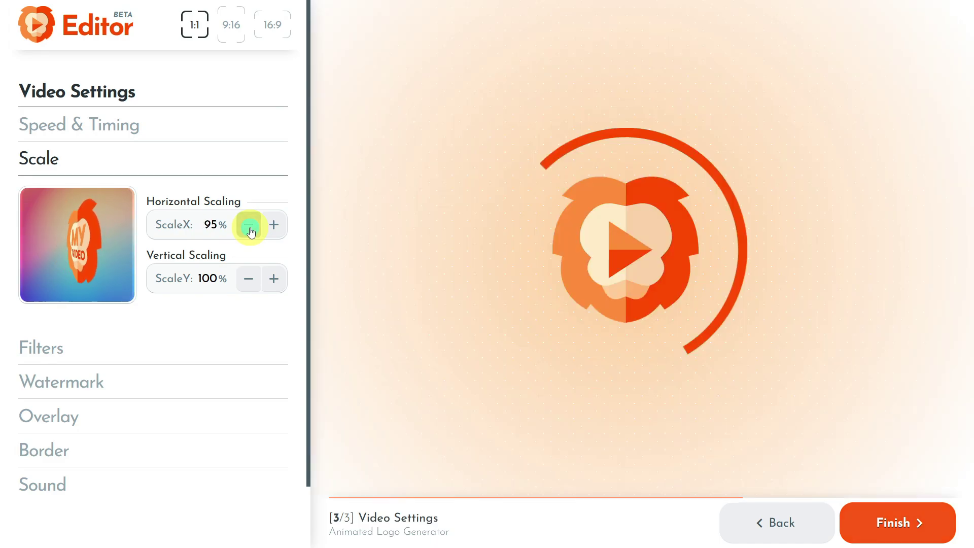
{"action": "left_click", "coordinate": [251, 232]}
{"action": "left_click", "coordinate": [251, 232]}
{"action": "left_click", "coordinate": [250, 232]}
{"action": "left_click", "coordinate": [251, 231]}
Step: Set the vertical scaling to 60% and preview the text section near the end of the video
{"action": "left_click", "coordinate": [248, 280]}
{"action": "left_click", "coordinate": [248, 280]}
{"action": "left_click", "coordinate": [249, 280]}
{"action": "left_click", "coordinate": [248, 280]}
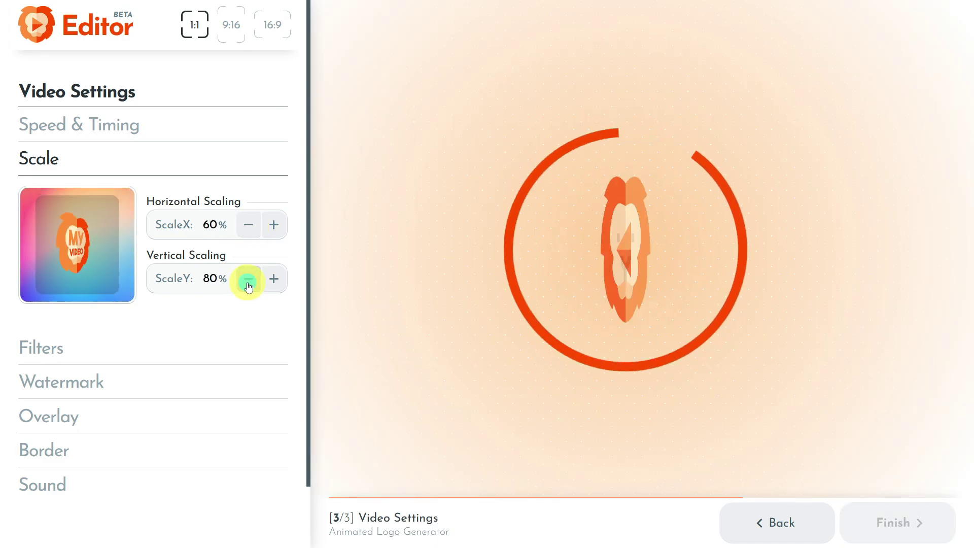
{"action": "left_click", "coordinate": [248, 280]}
{"action": "left_click", "coordinate": [248, 280]}
{"action": "left_click", "coordinate": [249, 280]}
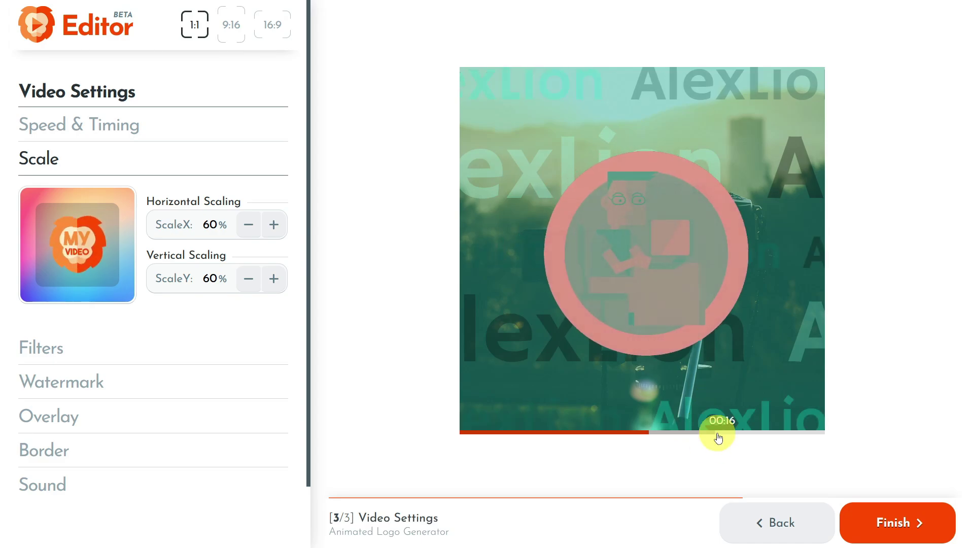
{"action": "left_click", "coordinate": [747, 431]}
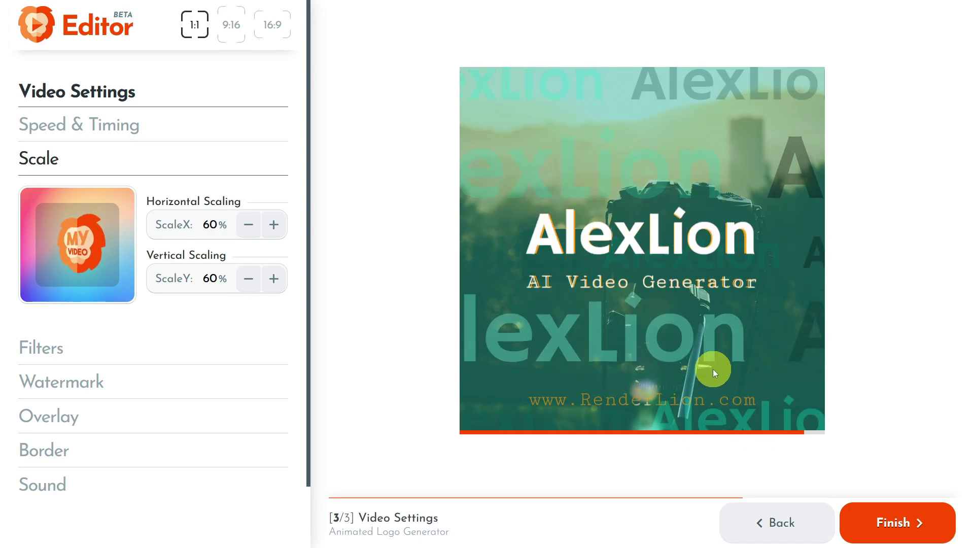
Step: Set the video's Contrast filter to 150%
{"action": "left_click", "coordinate": [184, 353]}
{"action": "scroll", "coordinate": [196, 250], "scroll_direction": "down", "scroll_amount": 1}
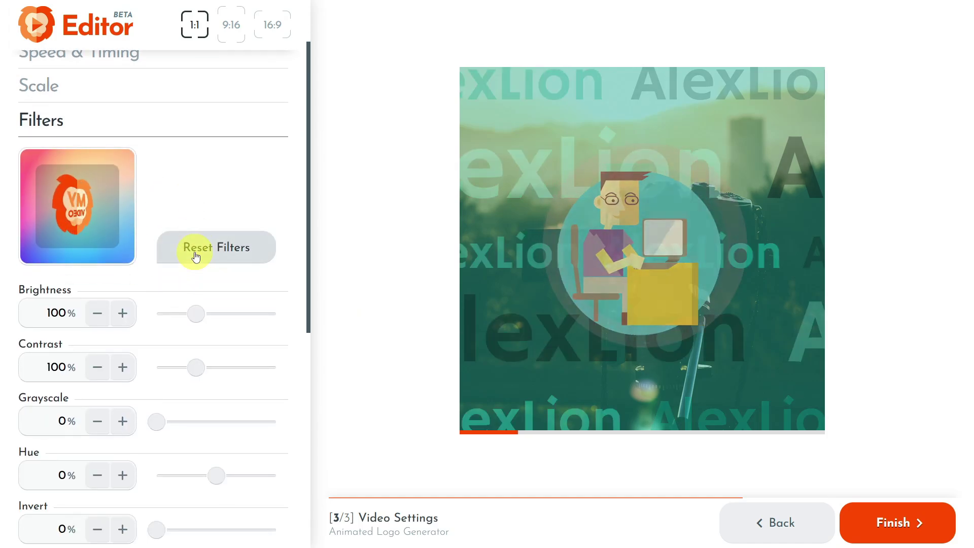
{"action": "scroll", "coordinate": [197, 254], "scroll_direction": "down", "scroll_amount": 1}
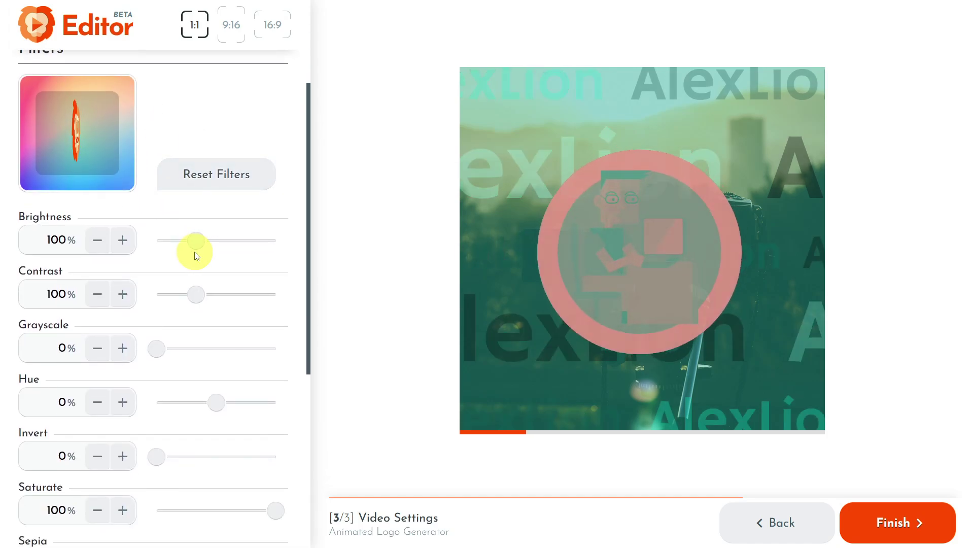
{"action": "left_click", "coordinate": [122, 294]}
{"action": "left_click", "coordinate": [123, 295]}
{"action": "left_click", "coordinate": [122, 295]}
{"action": "left_click", "coordinate": [122, 295]}
{"action": "left_click", "coordinate": [122, 294]}
{"action": "left_click", "coordinate": [122, 295]}
{"action": "left_click", "coordinate": [122, 294]}
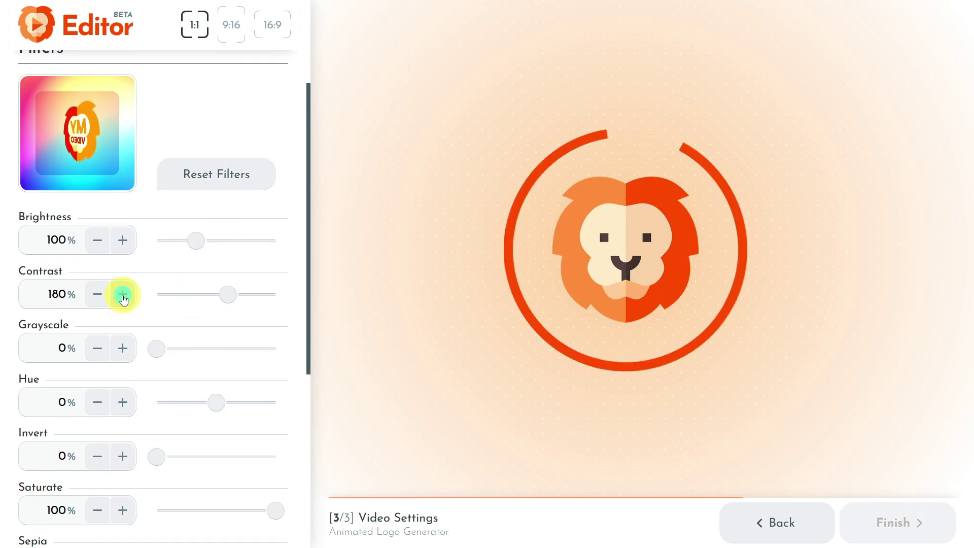
{"action": "left_click", "coordinate": [122, 295]}
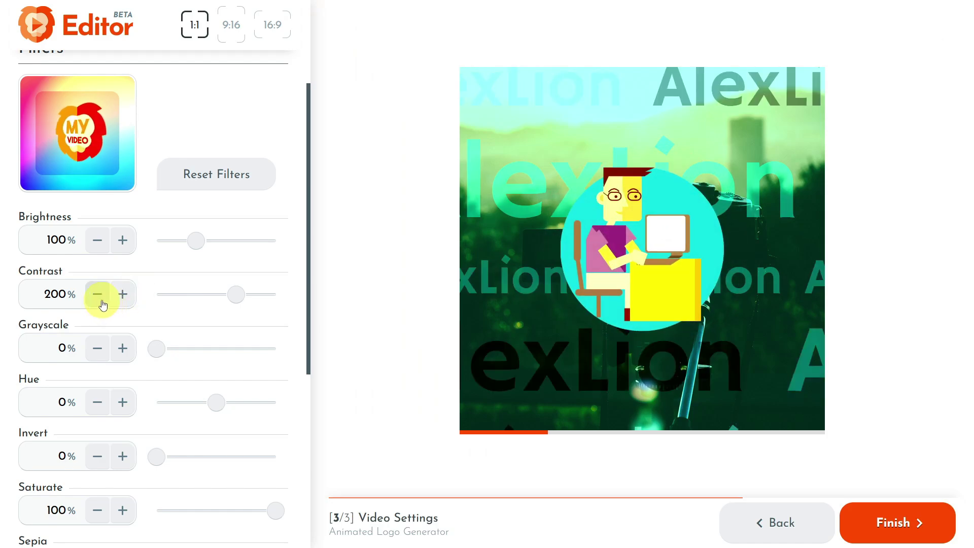
{"action": "left_click", "coordinate": [103, 303]}
{"action": "left_click", "coordinate": [103, 304]}
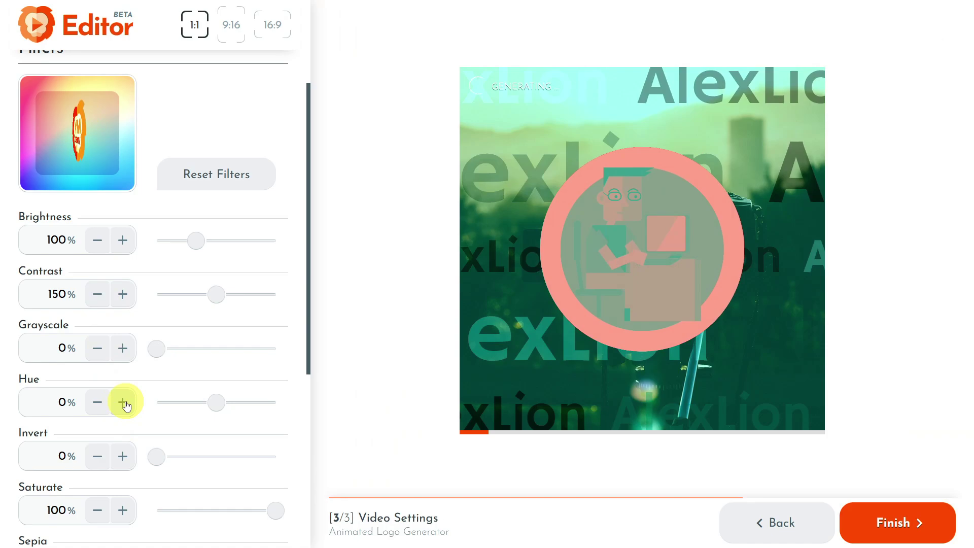
Step: Try the Hue filter at 80%, and return it to 0%
{"action": "left_click", "coordinate": [124, 402]}
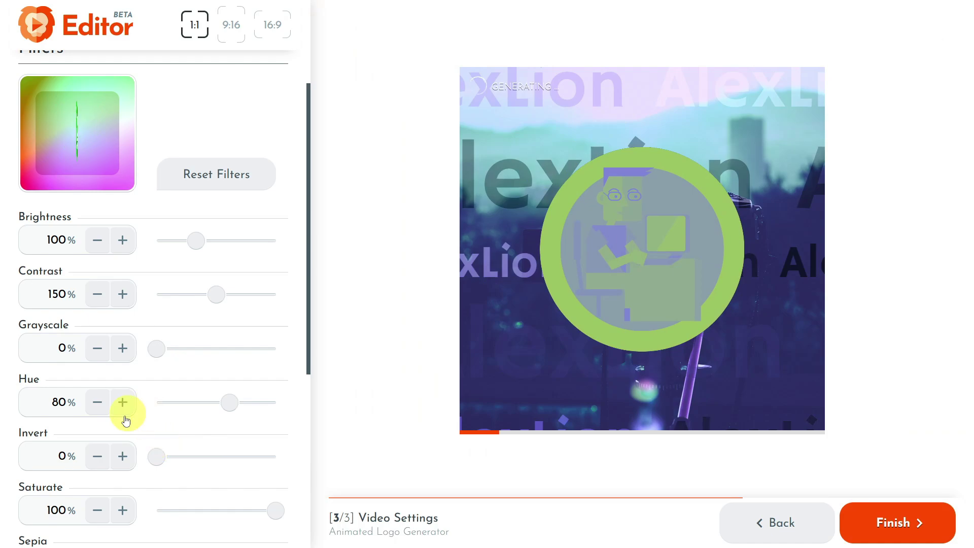
{"action": "left_click", "coordinate": [96, 404]}
{"action": "left_click", "coordinate": [97, 405]}
{"action": "left_click", "coordinate": [96, 405]}
{"action": "left_click", "coordinate": [96, 404]}
{"action": "left_click", "coordinate": [97, 404]}
{"action": "left_click", "coordinate": [96, 404]}
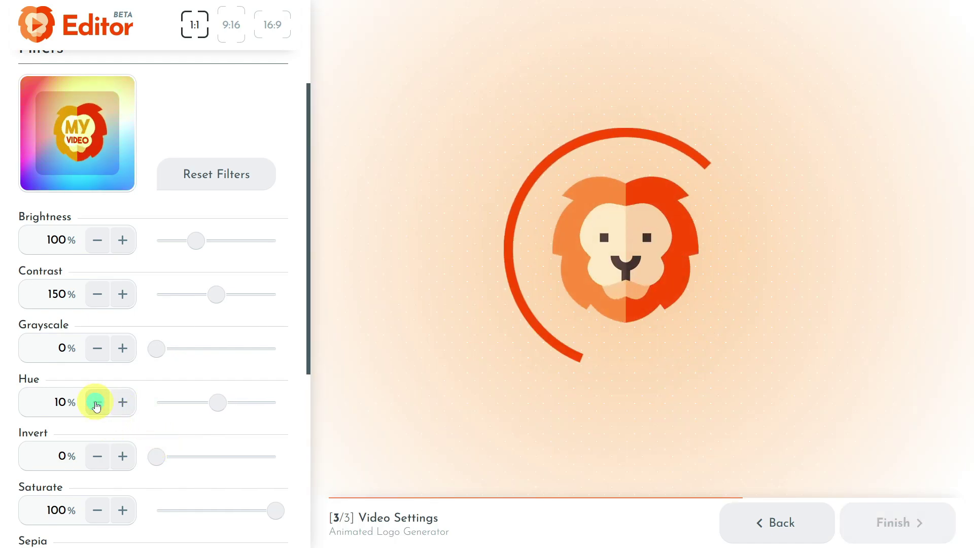
Step: Turn on the logo watermark for the video
{"action": "scroll", "coordinate": [209, 348], "scroll_direction": "down", "scroll_amount": 4}
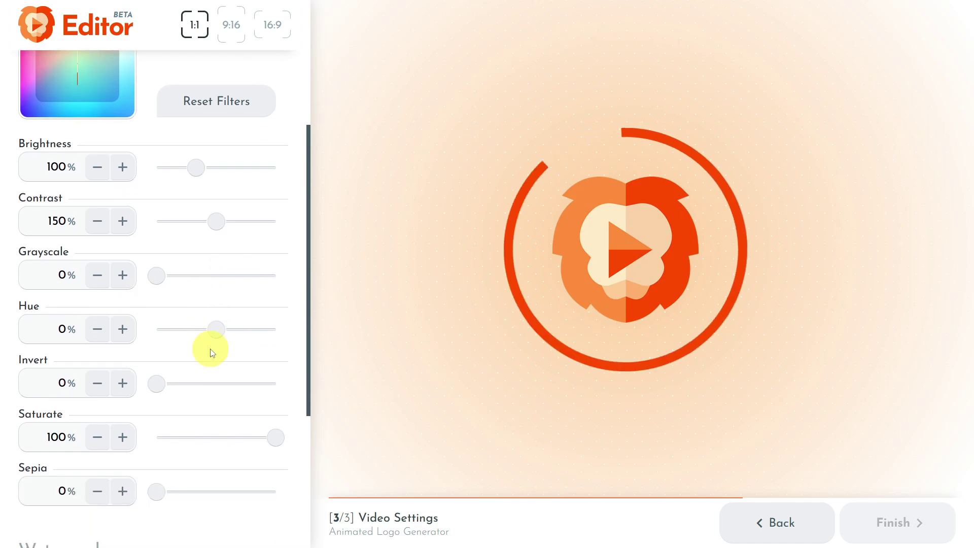
{"action": "scroll", "coordinate": [129, 412], "scroll_direction": "down", "scroll_amount": 2}
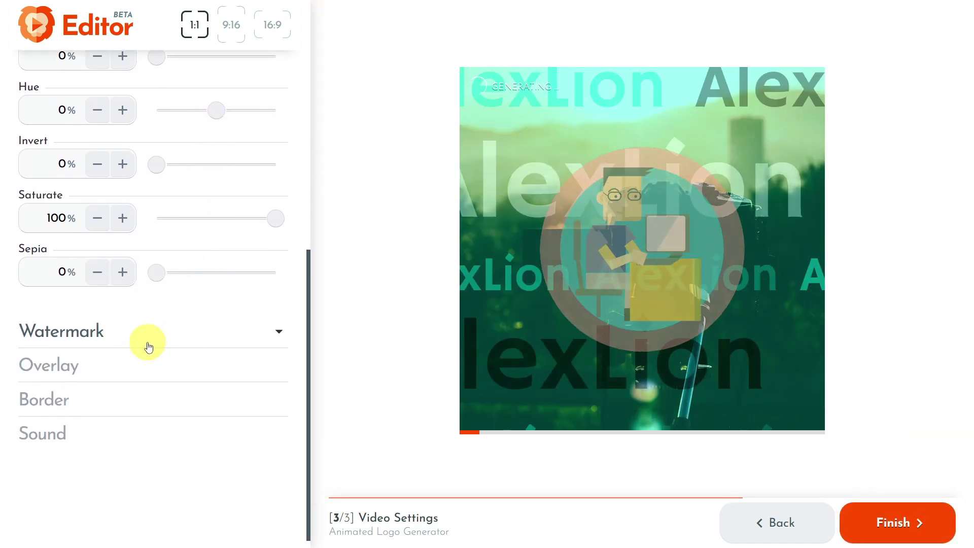
{"action": "left_click", "coordinate": [224, 336]}
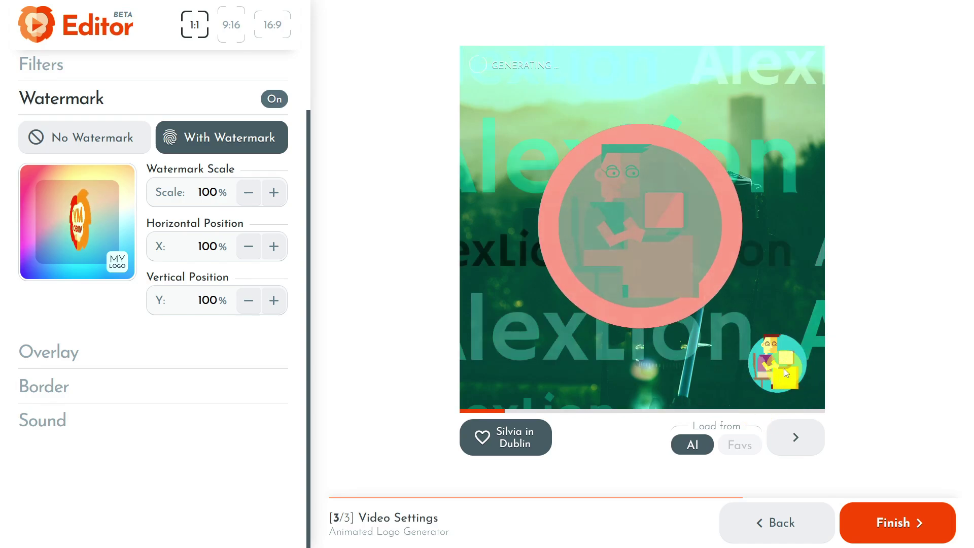
Step: Browse the AI-generated watermark variations and load Sophia in Vienna
{"action": "left_click", "coordinate": [796, 437]}
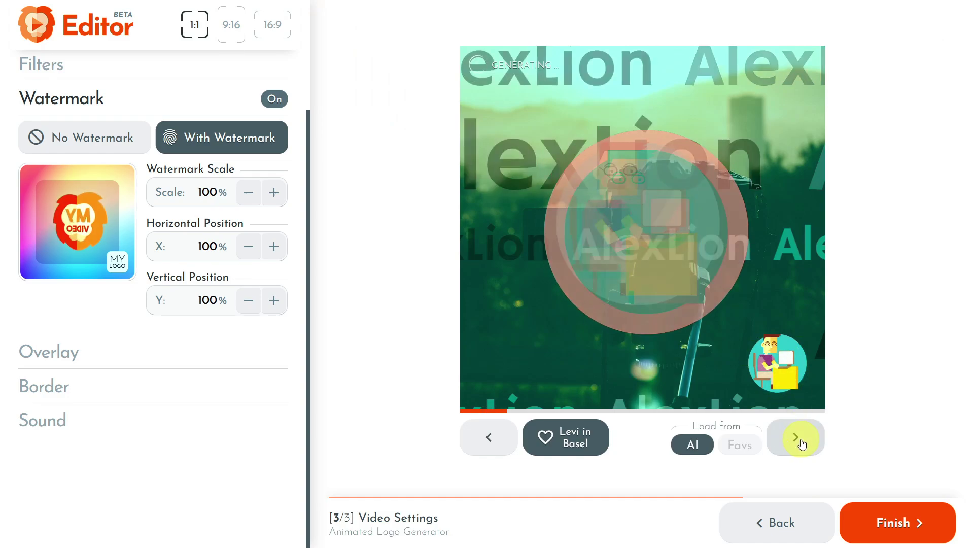
{"action": "left_click", "coordinate": [800, 440]}
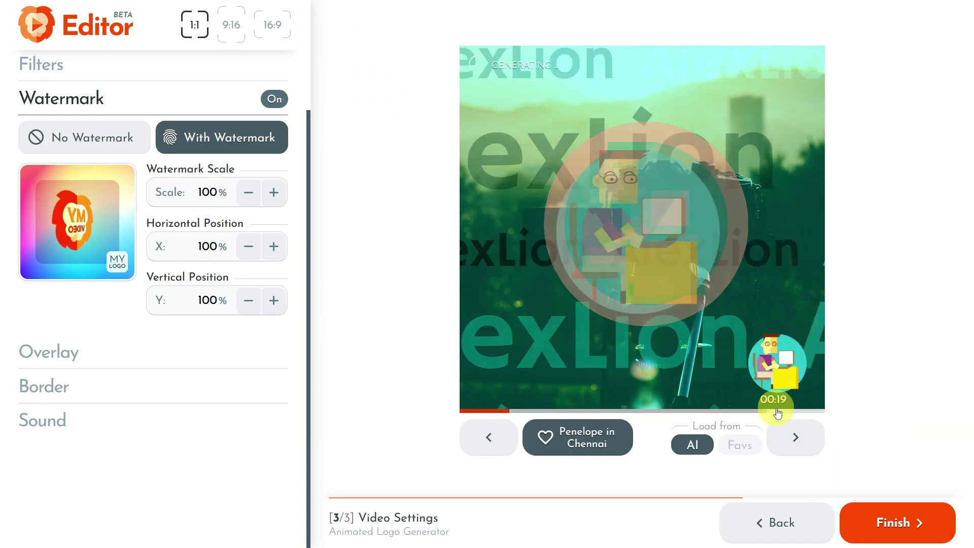
{"action": "left_click", "coordinate": [795, 439]}
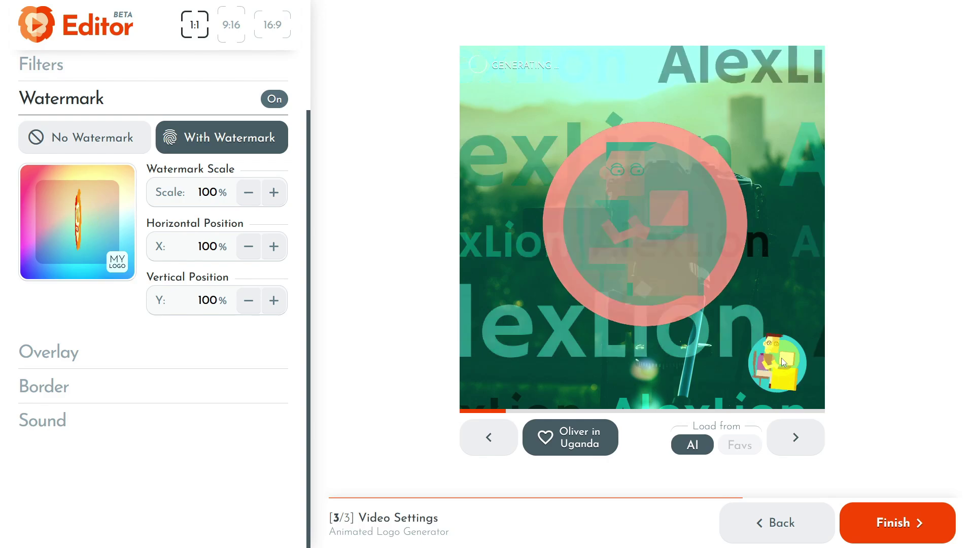
{"action": "left_click", "coordinate": [785, 438]}
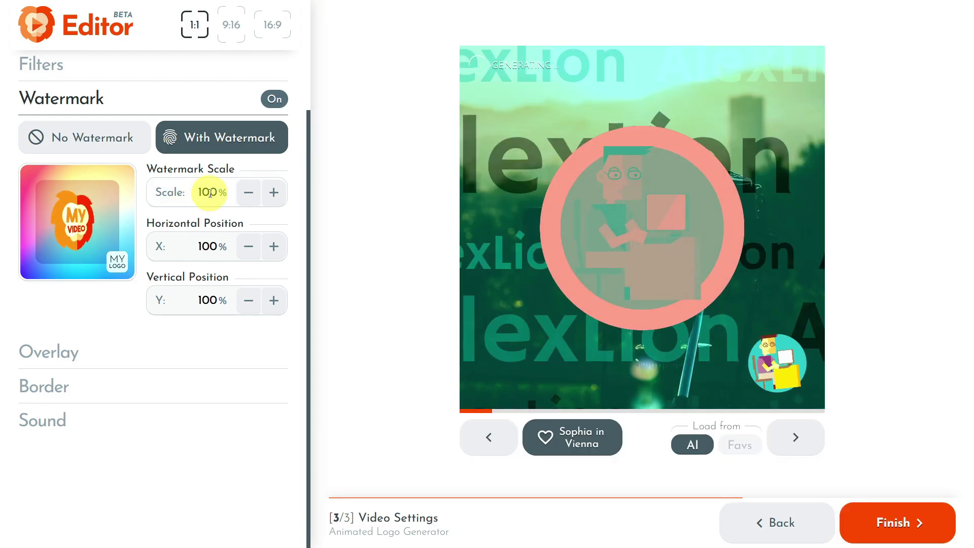
Step: Move the watermark to the video's upper-left corner with horizontal position 0% and vertical position 0%
{"action": "left_click", "coordinate": [247, 248]}
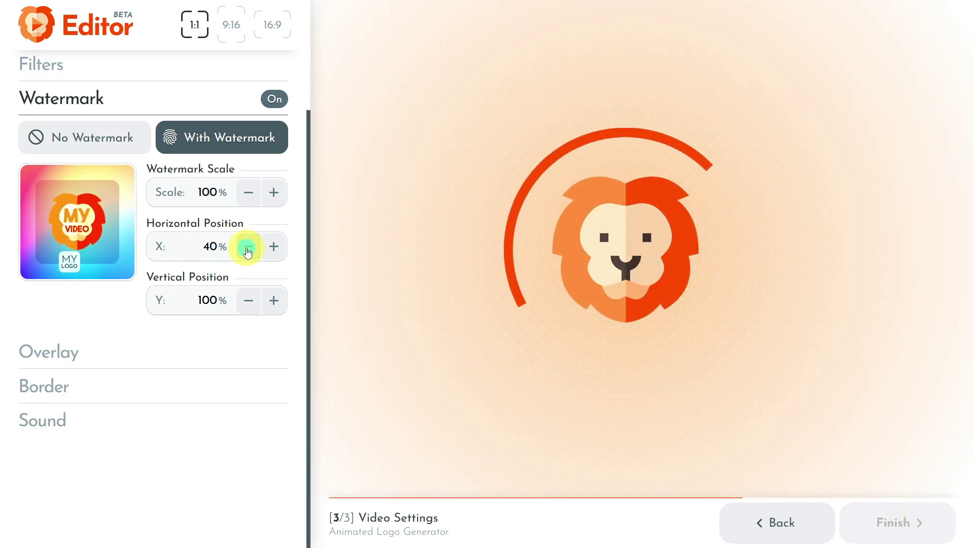
{"action": "left_click", "coordinate": [247, 249]}
{"action": "left_click", "coordinate": [247, 248]}
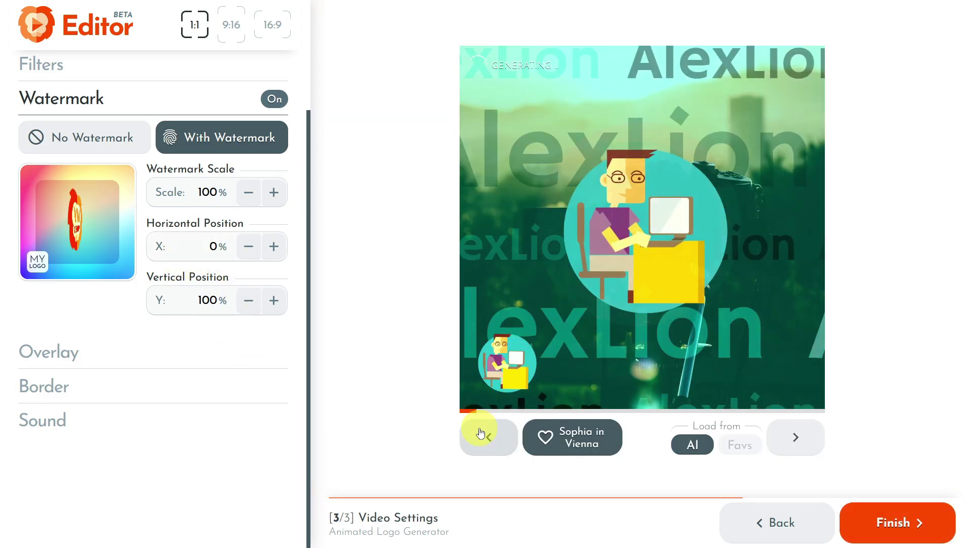
{"action": "left_click", "coordinate": [249, 300]}
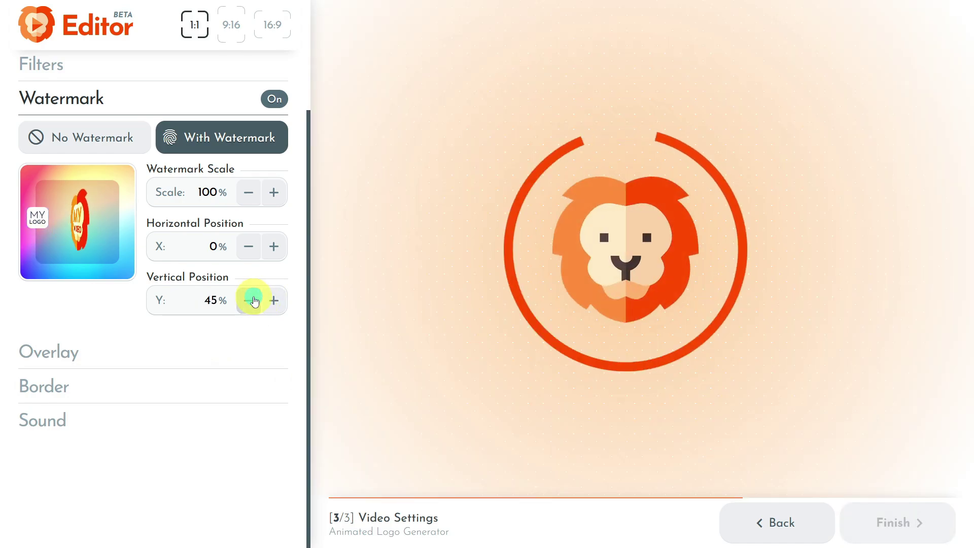
{"action": "left_click", "coordinate": [249, 300]}
{"action": "left_click", "coordinate": [248, 301]}
{"action": "left_click", "coordinate": [248, 300]}
{"action": "left_click", "coordinate": [249, 301]}
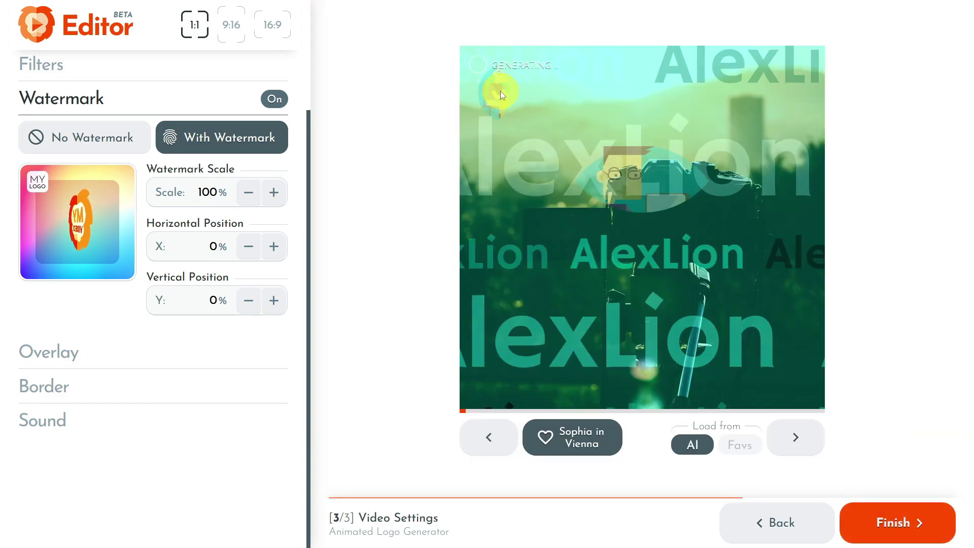
Step: Turn off the logo watermark for the video
{"action": "left_click", "coordinate": [466, 72]}
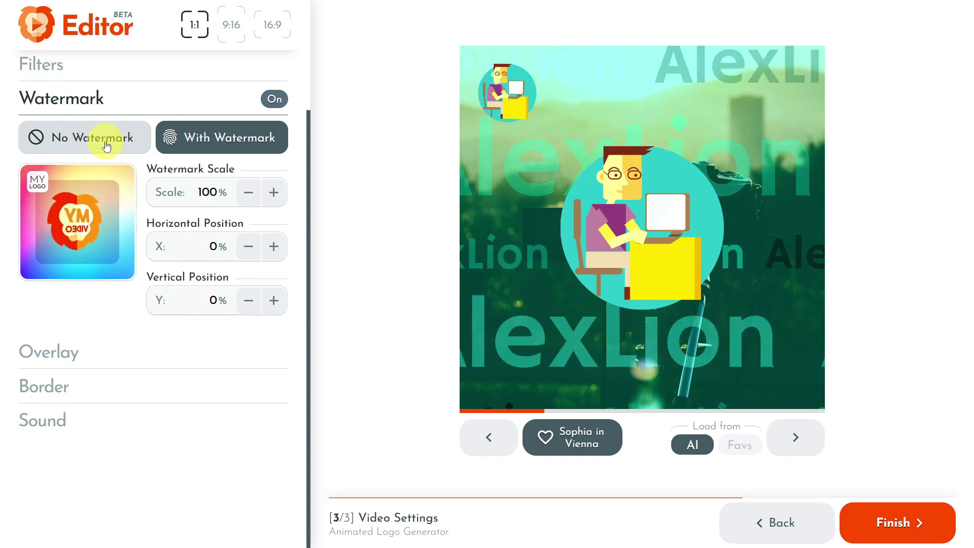
{"action": "left_click", "coordinate": [106, 146]}
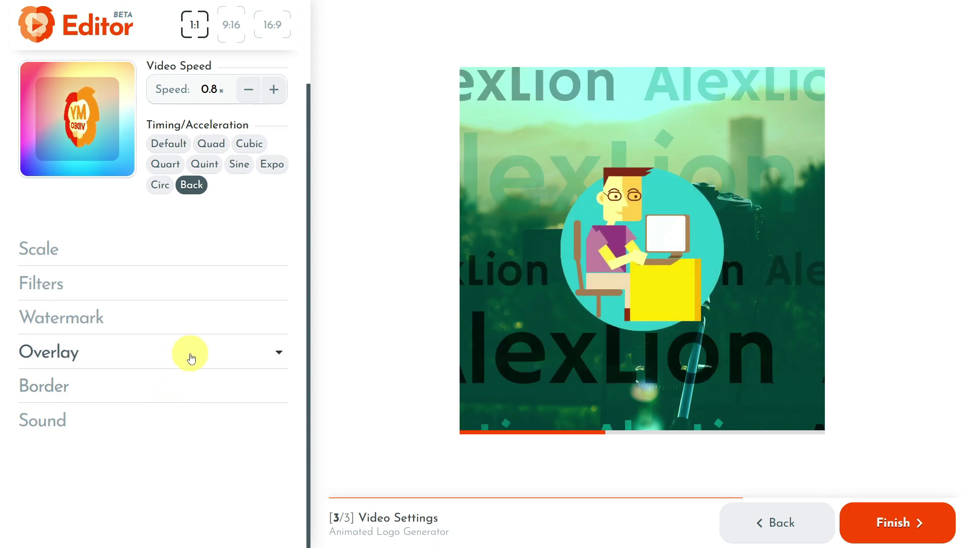
Step: Turn on the video border and set its size to 40 px
{"action": "left_click", "coordinate": [182, 390]}
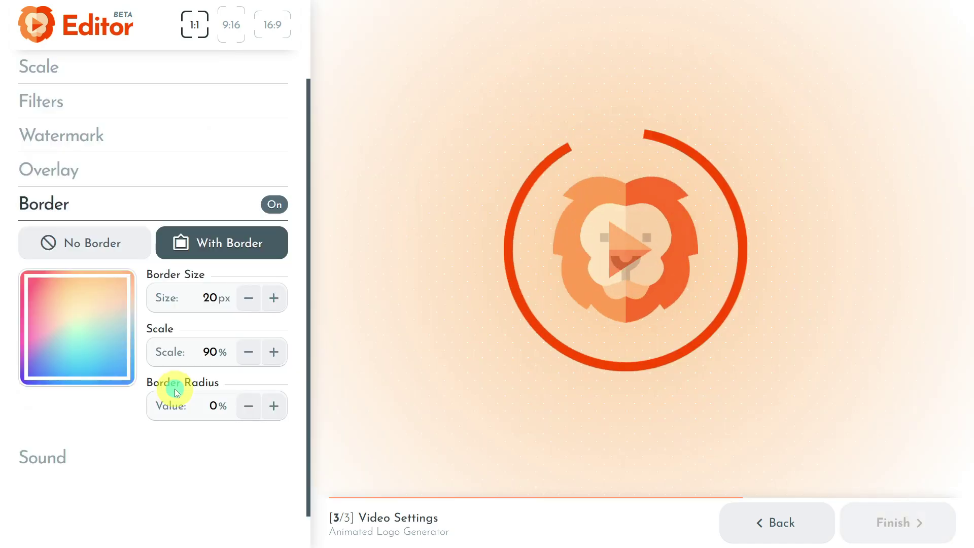
{"action": "left_click", "coordinate": [178, 258]}
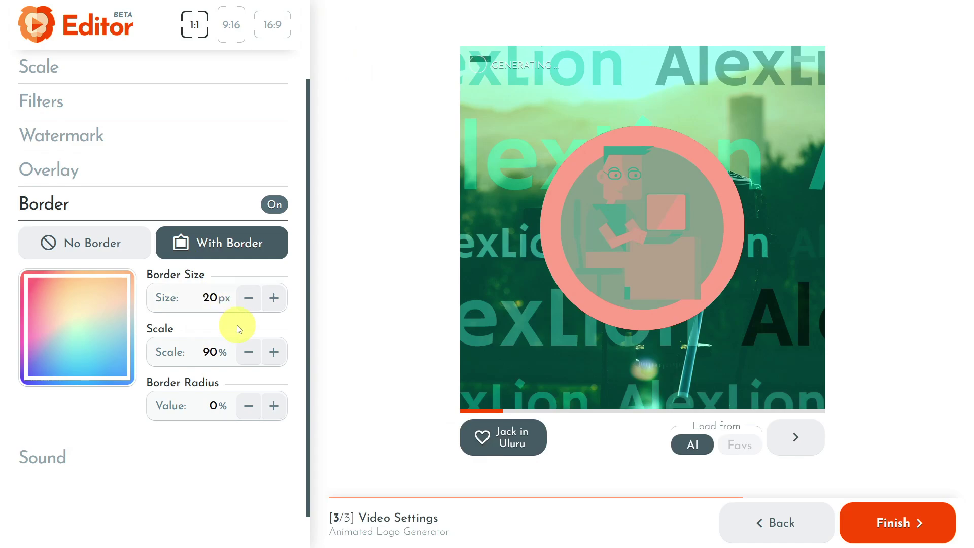
{"action": "left_click", "coordinate": [274, 299]}
{"action": "left_click", "coordinate": [274, 299]}
{"action": "left_click", "coordinate": [274, 299]}
{"action": "left_click", "coordinate": [274, 299]}
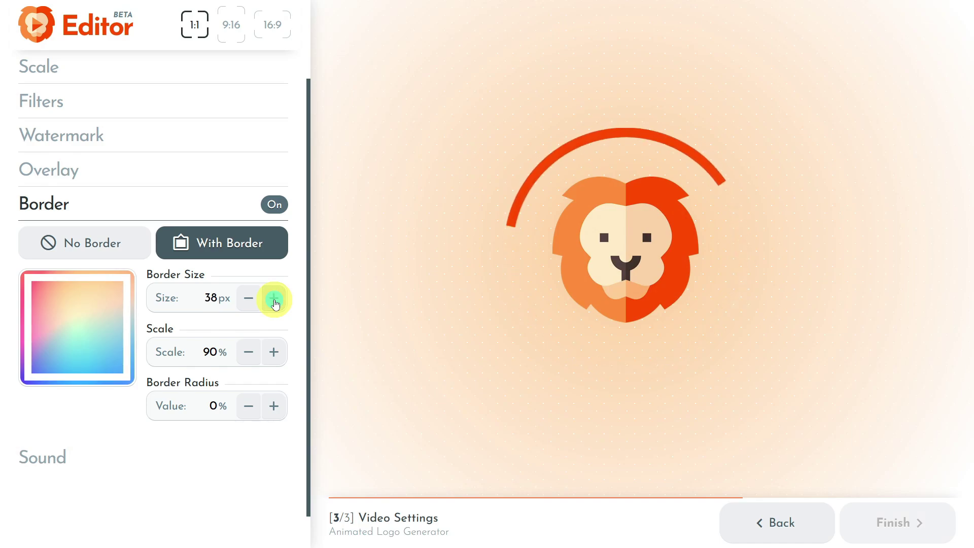
{"action": "left_click", "coordinate": [274, 299]}
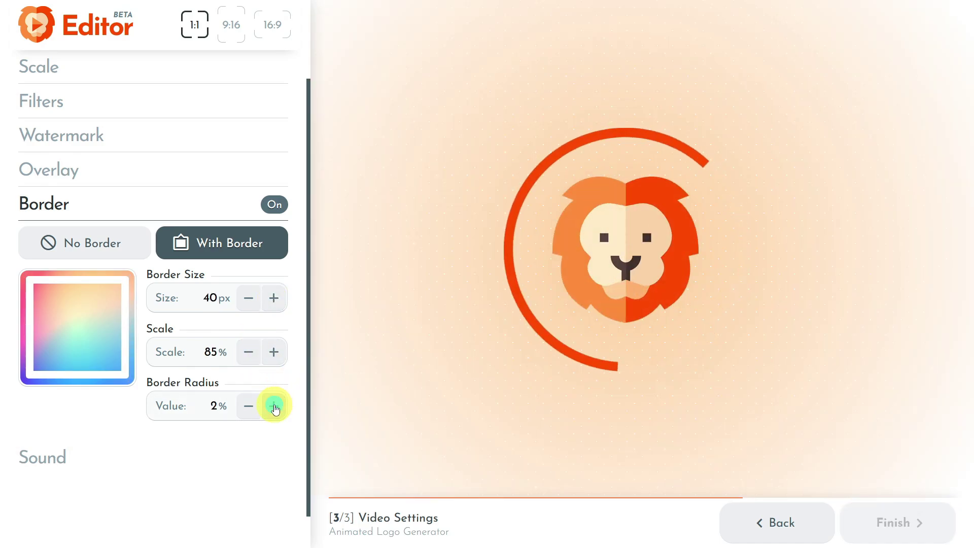
Step: Set the border's scale to 85% and its border radius to 12%
{"action": "left_click", "coordinate": [274, 406]}
{"action": "left_click", "coordinate": [274, 406]}
{"action": "left_click", "coordinate": [274, 406]}
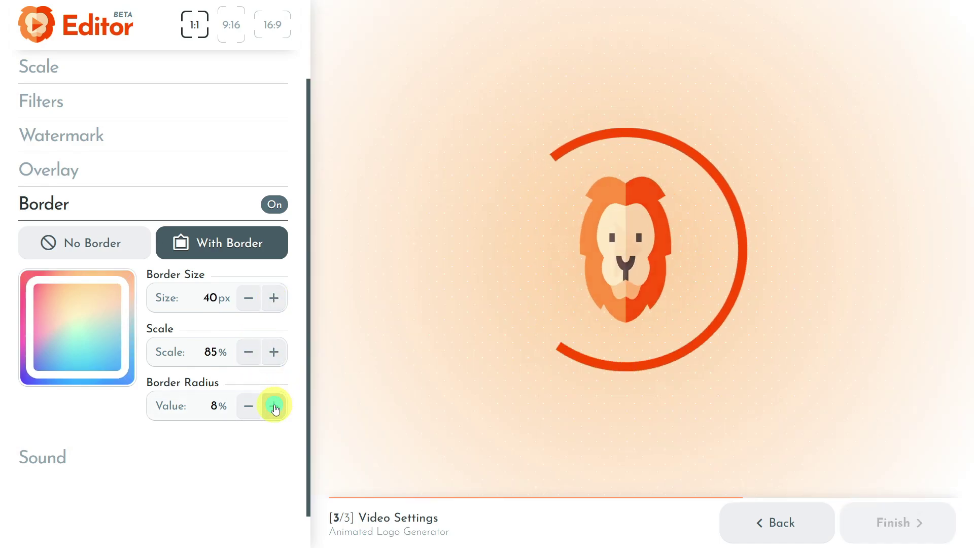
{"action": "left_click", "coordinate": [274, 405]}
{"action": "left_click", "coordinate": [274, 406]}
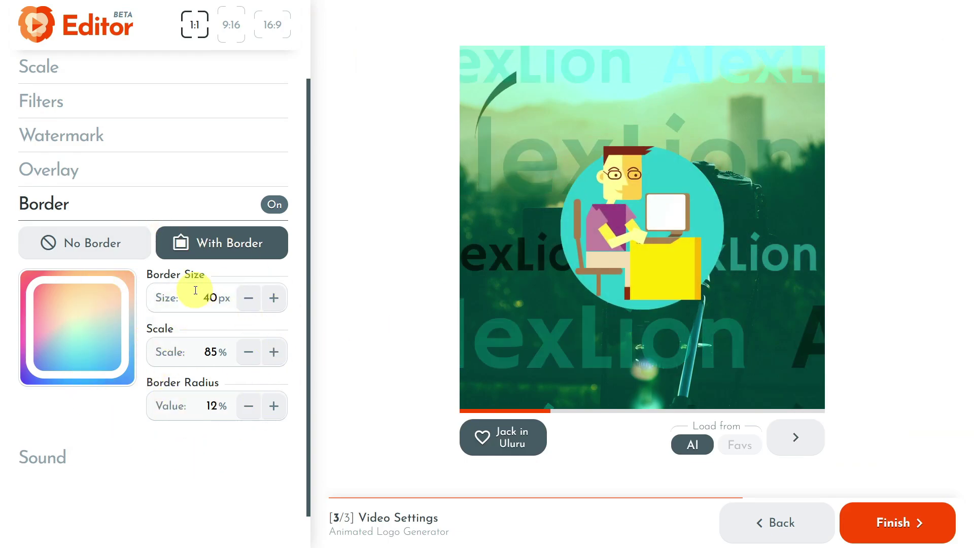
Step: Set the border's scale to 90% while browsing the AI-generated border variations, and load Lucas in Chengdu
{"action": "left_click", "coordinate": [796, 438]}
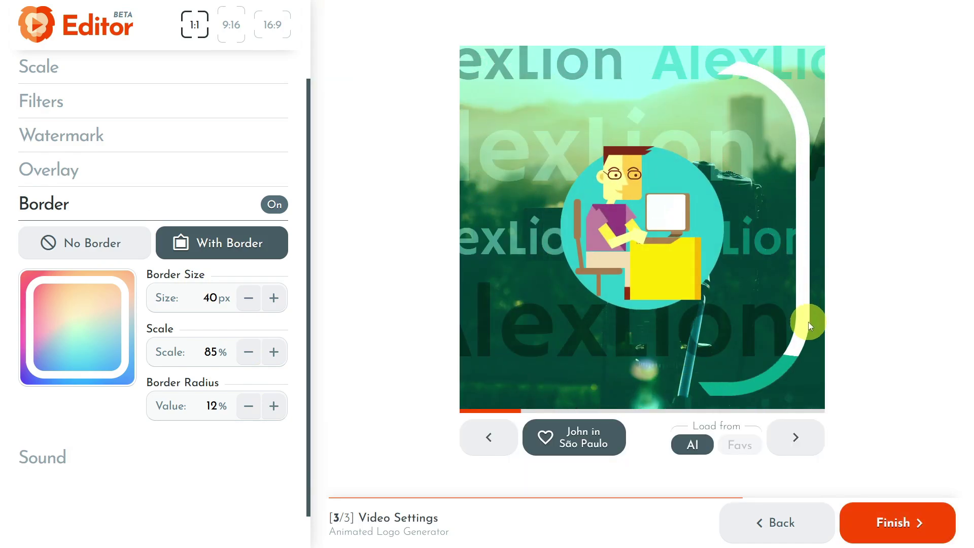
{"action": "left_click", "coordinate": [802, 442]}
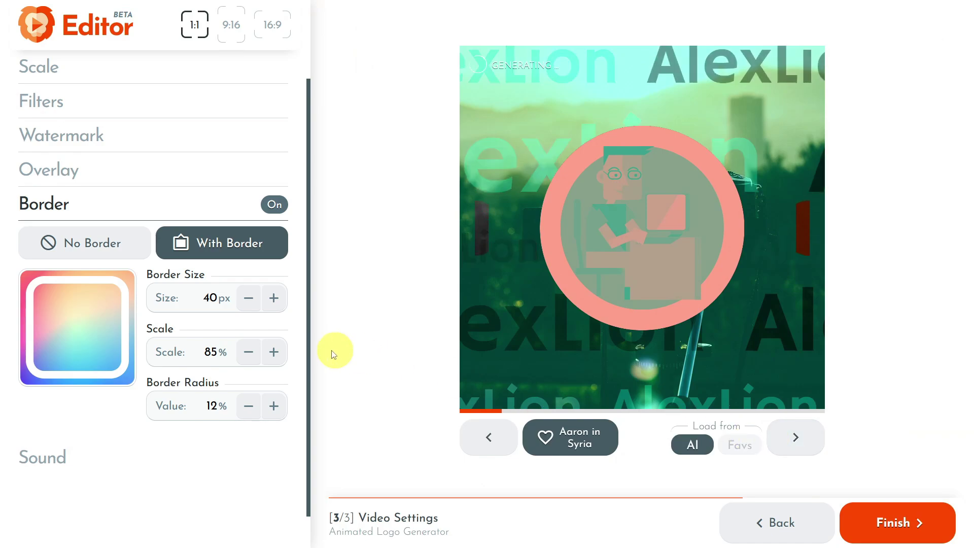
{"action": "left_click", "coordinate": [275, 355]}
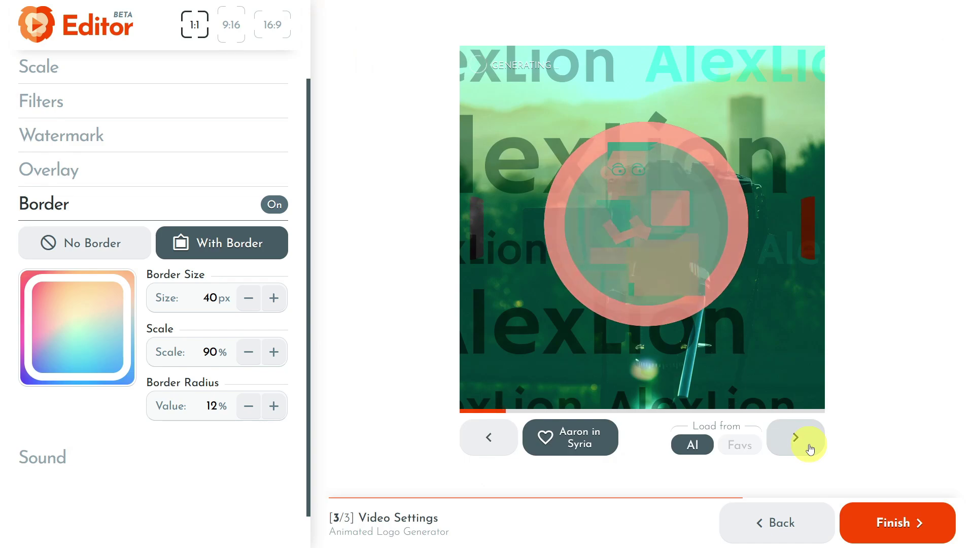
{"action": "left_click", "coordinate": [810, 449]}
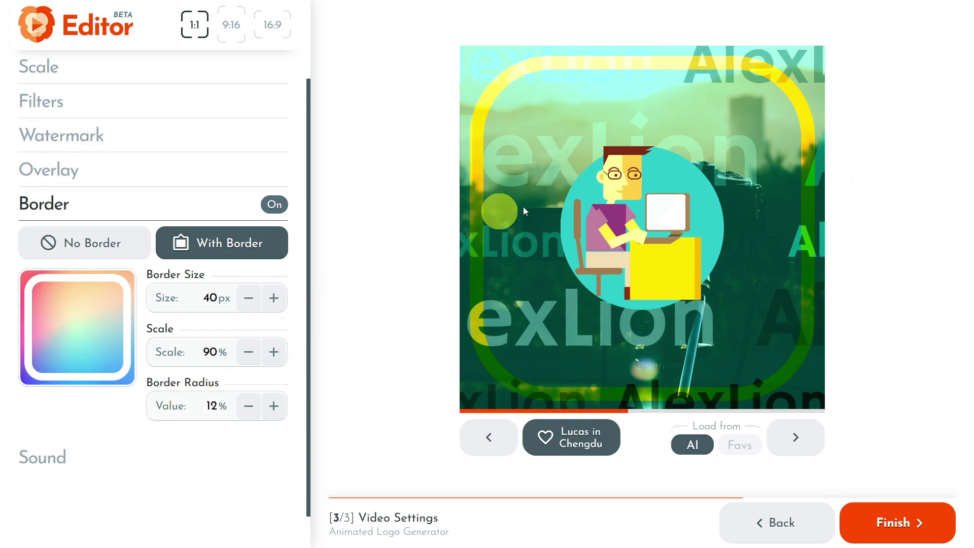
Step: Add the track A Rising Wave from the Dance and Electronic category of the music gallery as the video's sound
{"action": "left_click", "coordinate": [53, 463]}
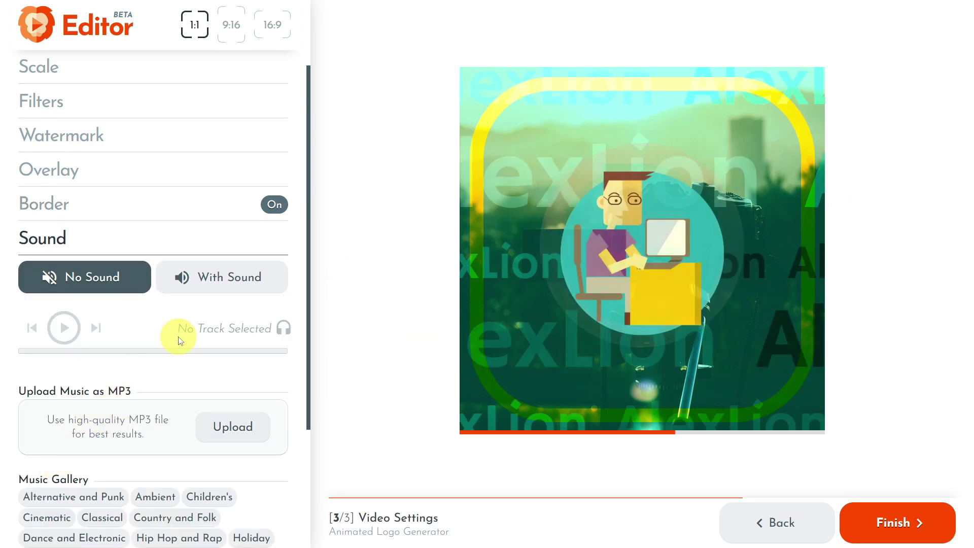
{"action": "scroll", "coordinate": [180, 340], "scroll_direction": "down", "scroll_amount": 1}
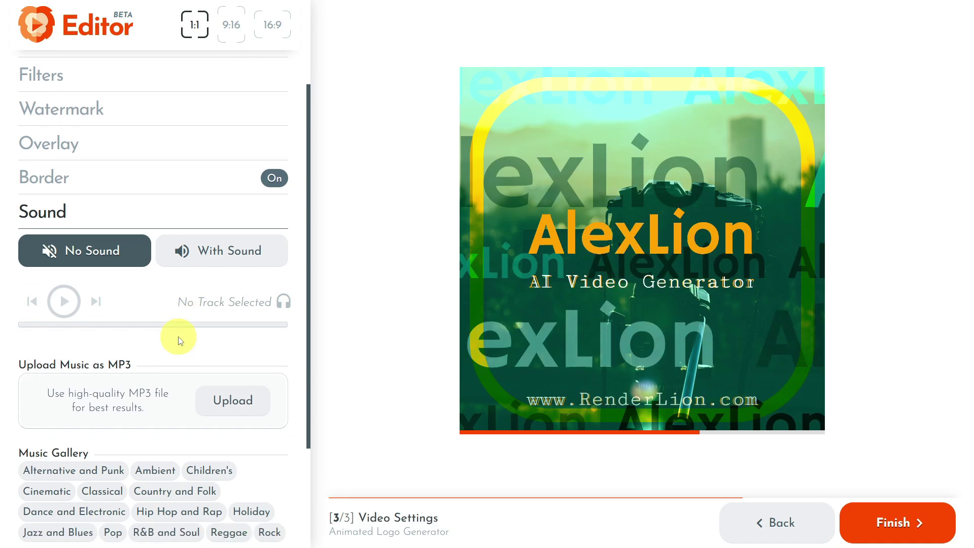
{"action": "scroll", "coordinate": [179, 339], "scroll_direction": "down", "scroll_amount": 2}
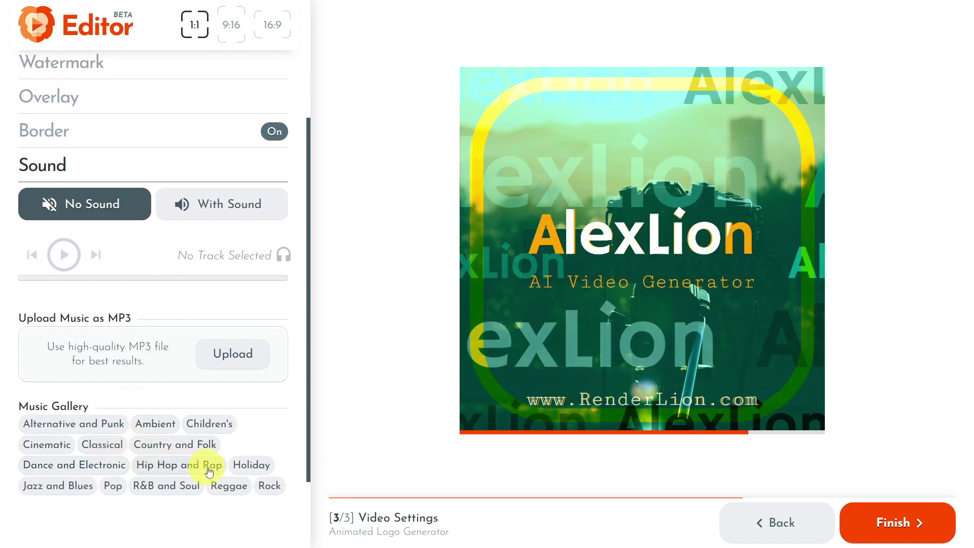
{"action": "left_click", "coordinate": [86, 466]}
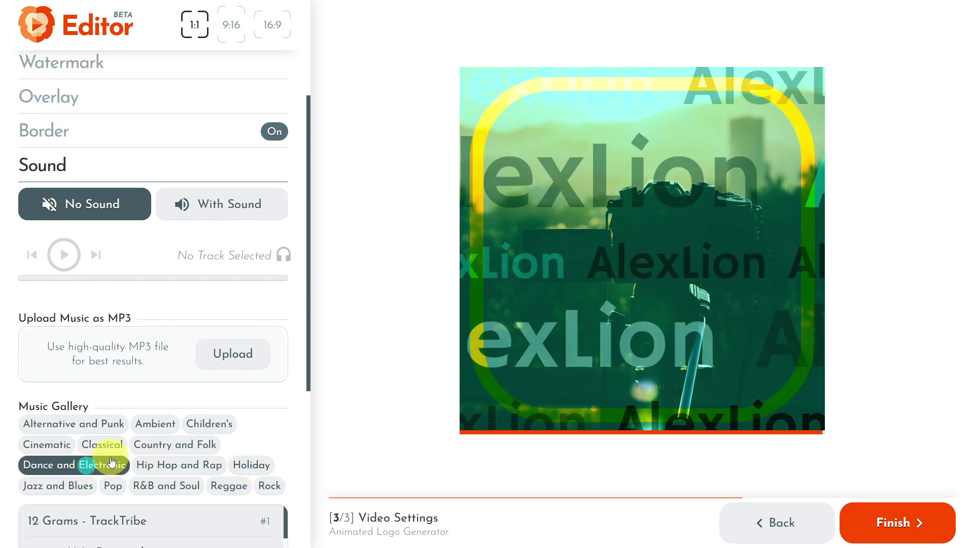
{"action": "scroll", "coordinate": [117, 457], "scroll_direction": "down", "scroll_amount": 2}
{"action": "scroll", "coordinate": [203, 457], "scroll_direction": "down", "scroll_amount": 2}
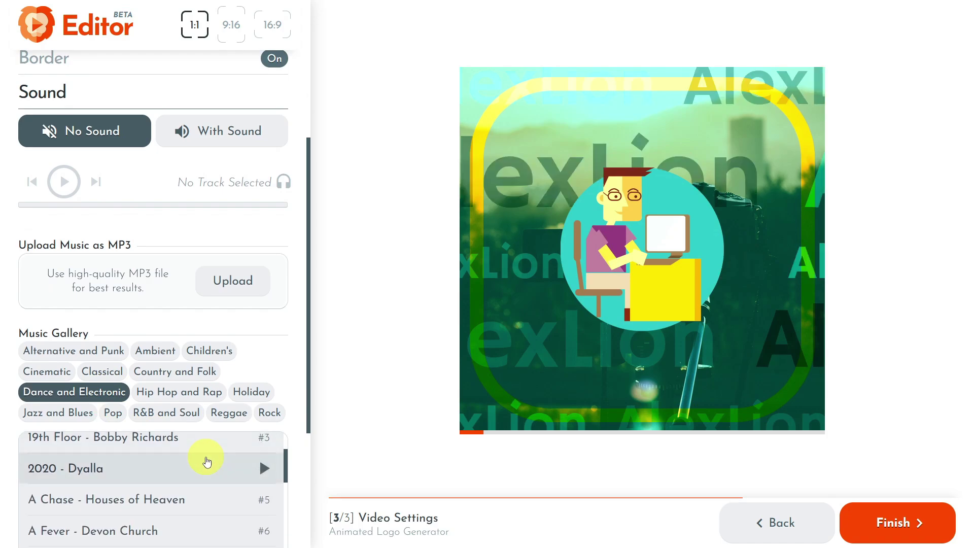
{"action": "scroll", "coordinate": [293, 376], "scroll_direction": "down", "scroll_amount": 3}
{"action": "scroll", "coordinate": [173, 363], "scroll_direction": "down", "scroll_amount": 3}
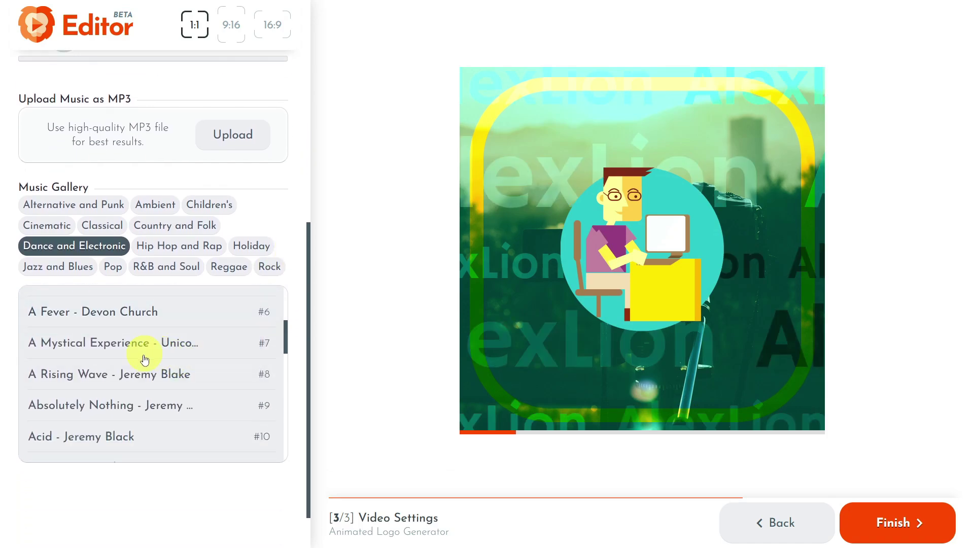
{"action": "left_click", "coordinate": [131, 382]}
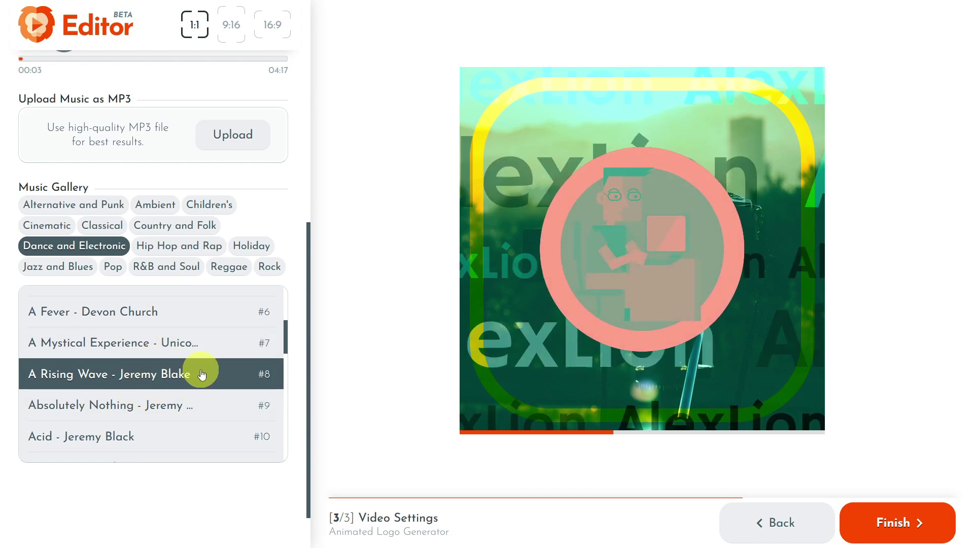
Step: Pause the playback of the selected music track
{"action": "scroll", "coordinate": [202, 373], "scroll_direction": "up", "scroll_amount": 9}
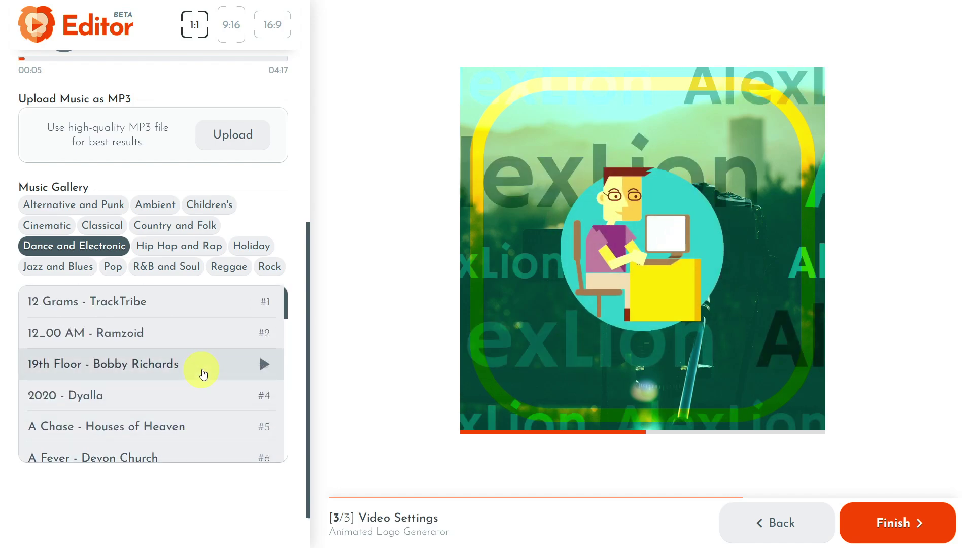
{"action": "scroll", "coordinate": [204, 372], "scroll_direction": "up", "scroll_amount": 1}
{"action": "left_click", "coordinate": [64, 401]}
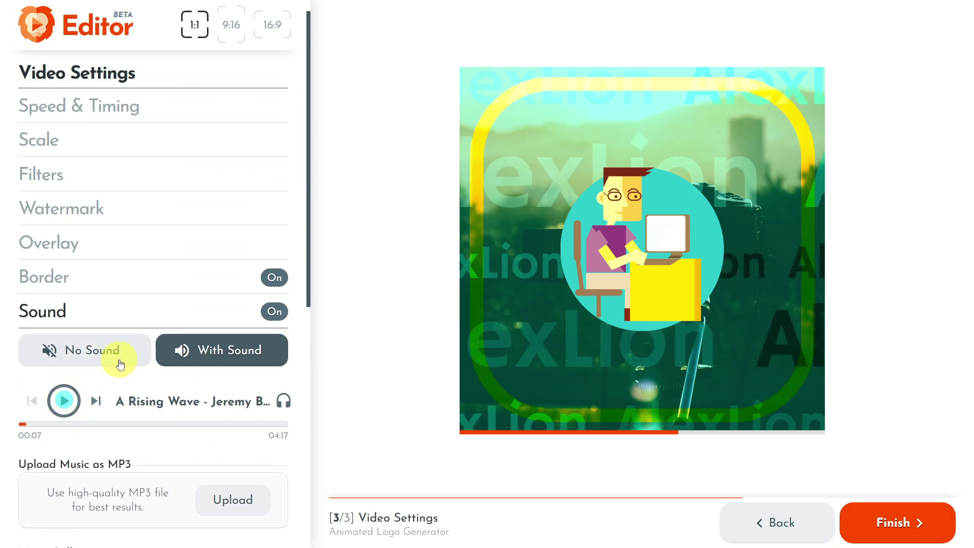
Step: Preview the video in the 9:16 and 16:9 aspect ratios
{"action": "scroll", "coordinate": [102, 426], "scroll_direction": "down", "scroll_amount": 1}
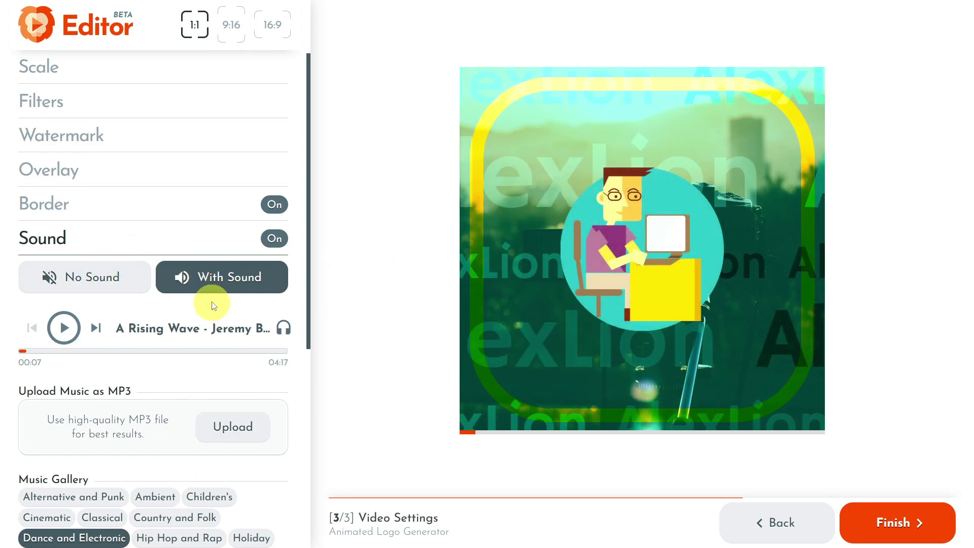
{"action": "scroll", "coordinate": [240, 187], "scroll_direction": "up", "scroll_amount": 2}
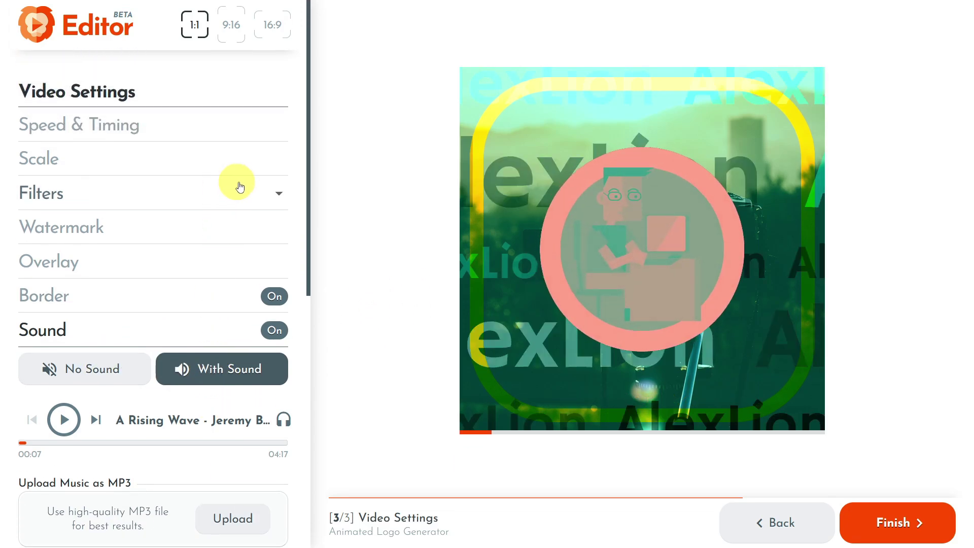
{"action": "left_click", "coordinate": [232, 27]}
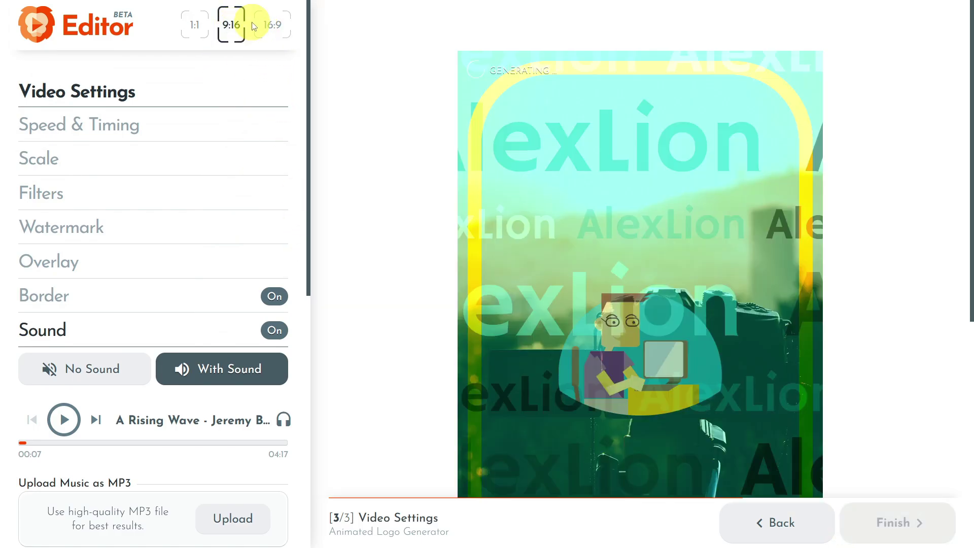
{"action": "scroll", "coordinate": [789, 259], "scroll_direction": "down", "scroll_amount": 3}
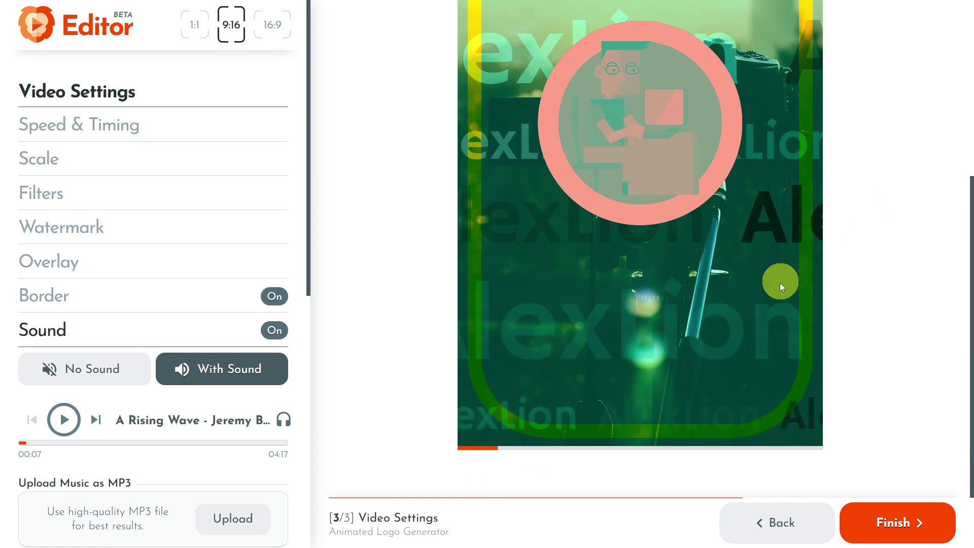
{"action": "scroll", "coordinate": [777, 295], "scroll_direction": "up", "scroll_amount": 5}
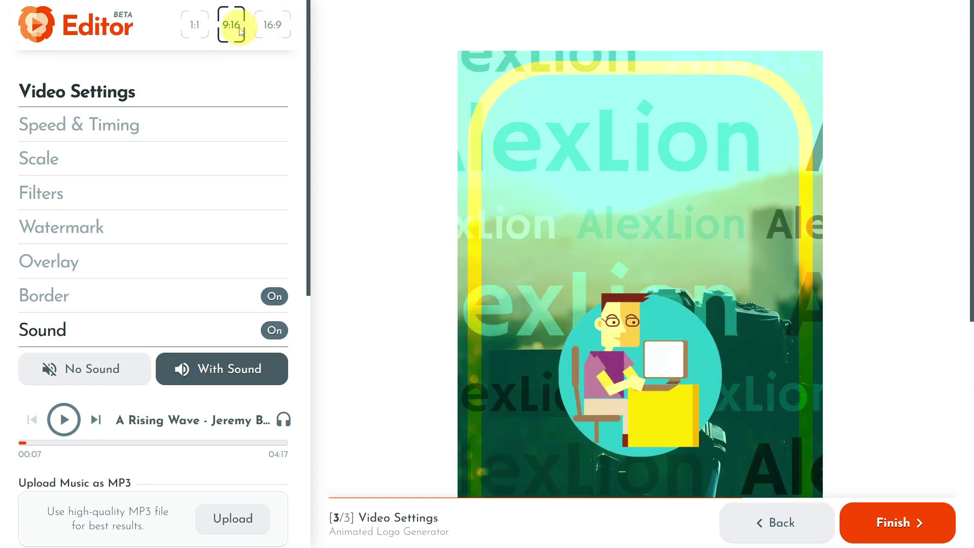
{"action": "left_click", "coordinate": [269, 24]}
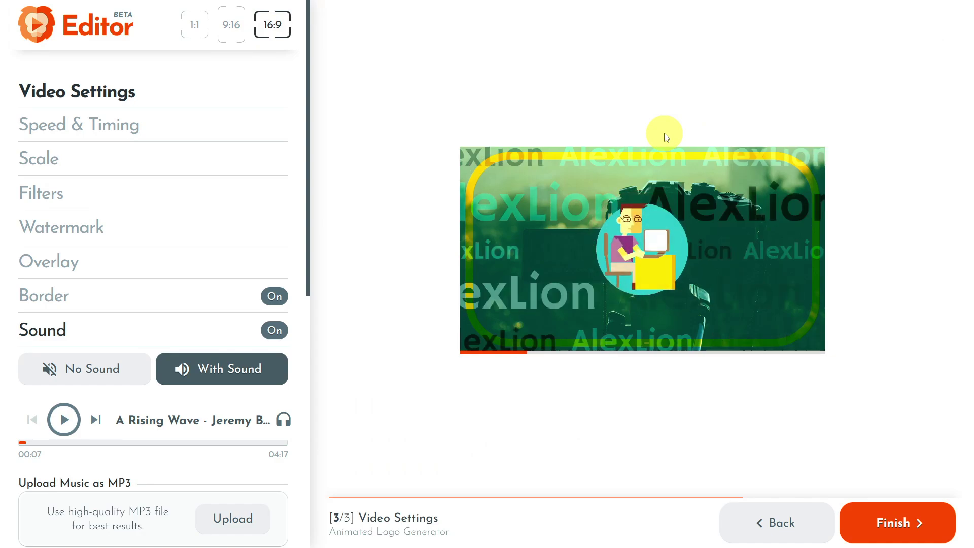
Step: Finish editing the video and start rendering its 1:1 version for download
{"action": "left_click", "coordinate": [893, 524]}
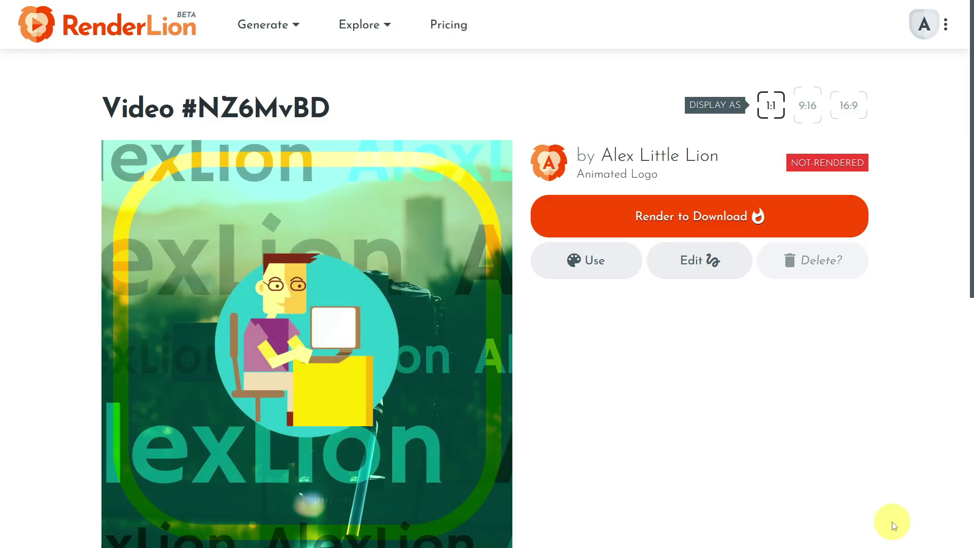
{"action": "scroll", "coordinate": [800, 428], "scroll_direction": "down", "scroll_amount": 6}
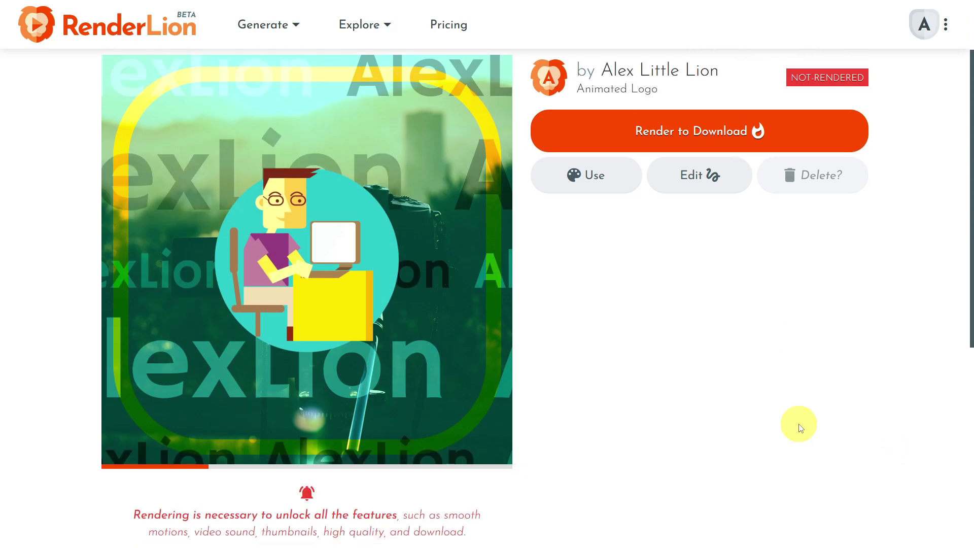
{"action": "scroll", "coordinate": [800, 427], "scroll_direction": "up", "scroll_amount": 6}
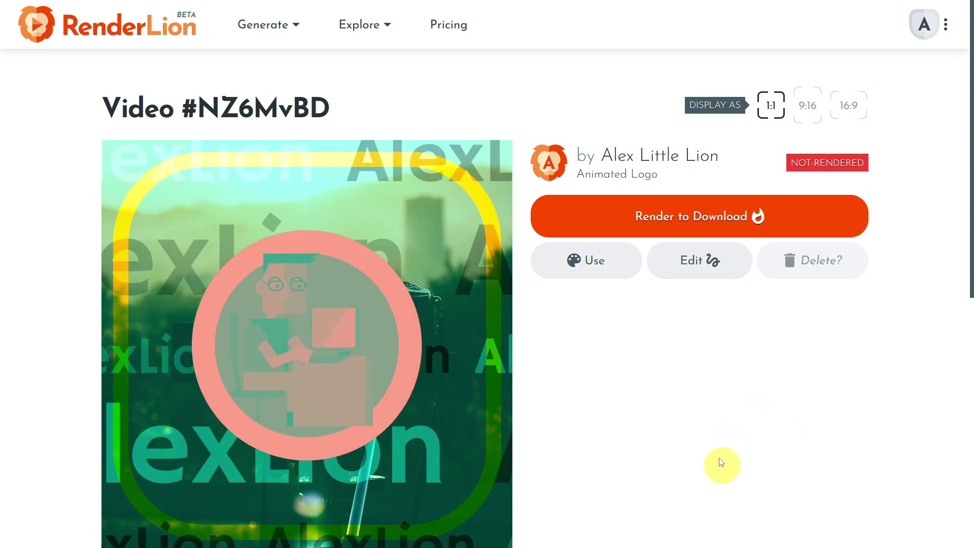
{"action": "left_click", "coordinate": [670, 222]}
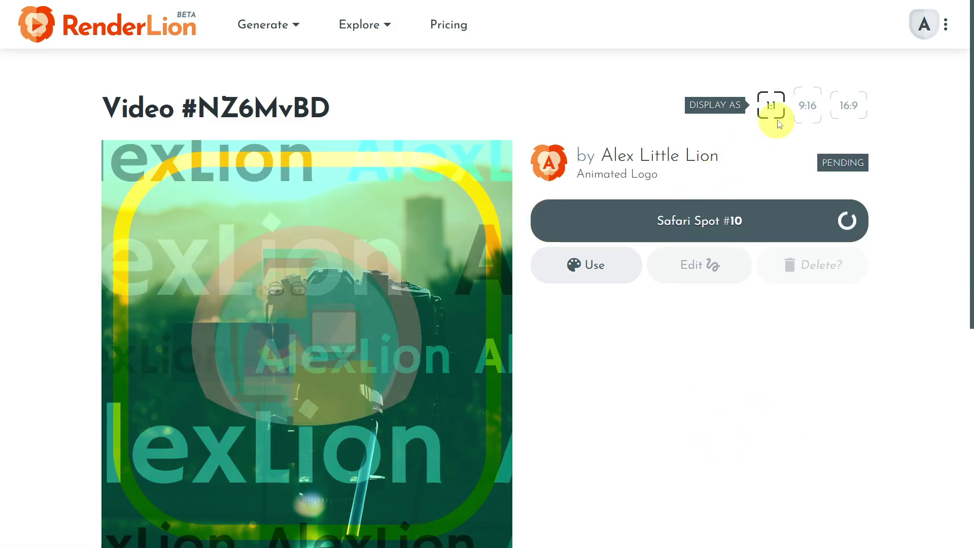
Step: Start rendering the 9:16 and 16:9 versions of the video for download
{"action": "left_click", "coordinate": [809, 109]}
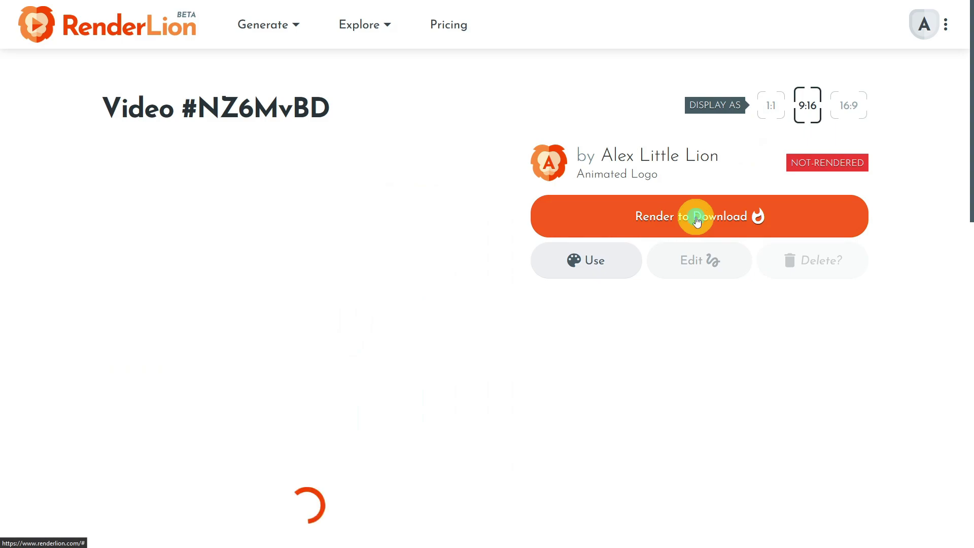
{"action": "left_click", "coordinate": [697, 220]}
{"action": "left_click", "coordinate": [852, 105]}
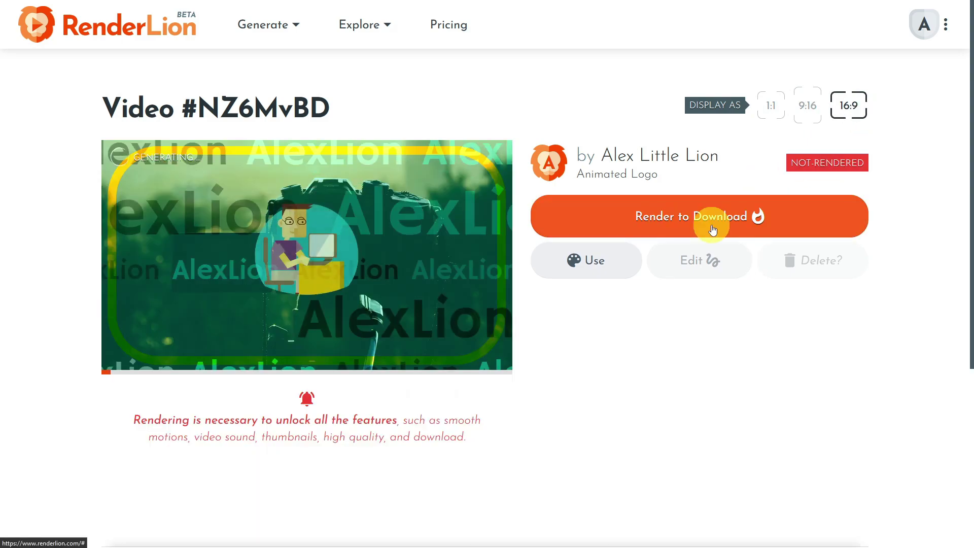
{"action": "left_click", "coordinate": [712, 229]}
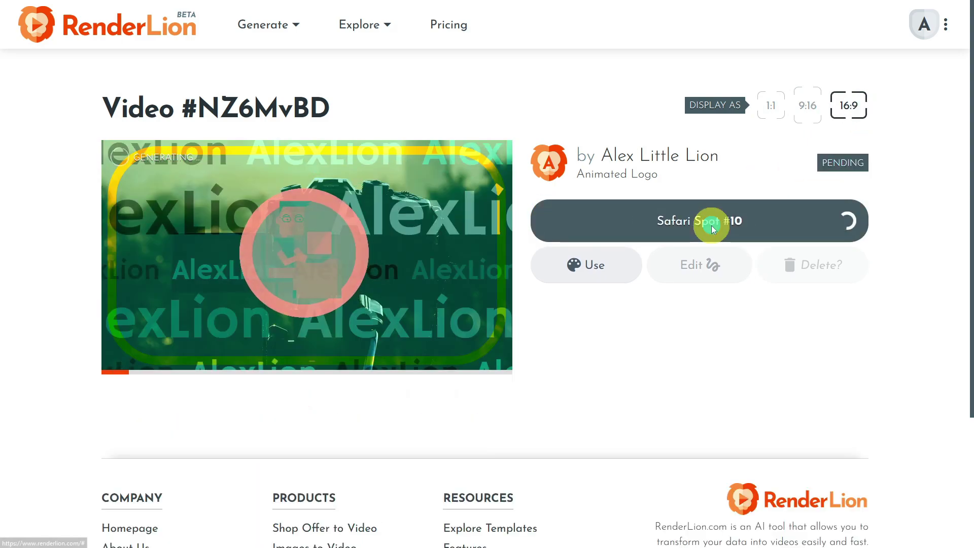
Step: Display the 1:1 version of the video and check its rendering progress
{"action": "left_click", "coordinate": [776, 115]}
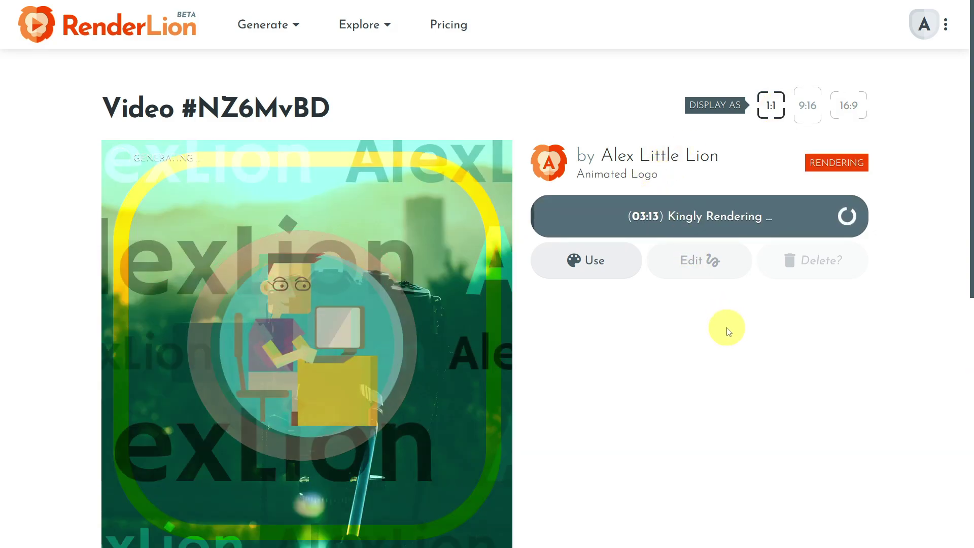
{"action": "scroll", "coordinate": [729, 332], "scroll_direction": "down", "scroll_amount": 2}
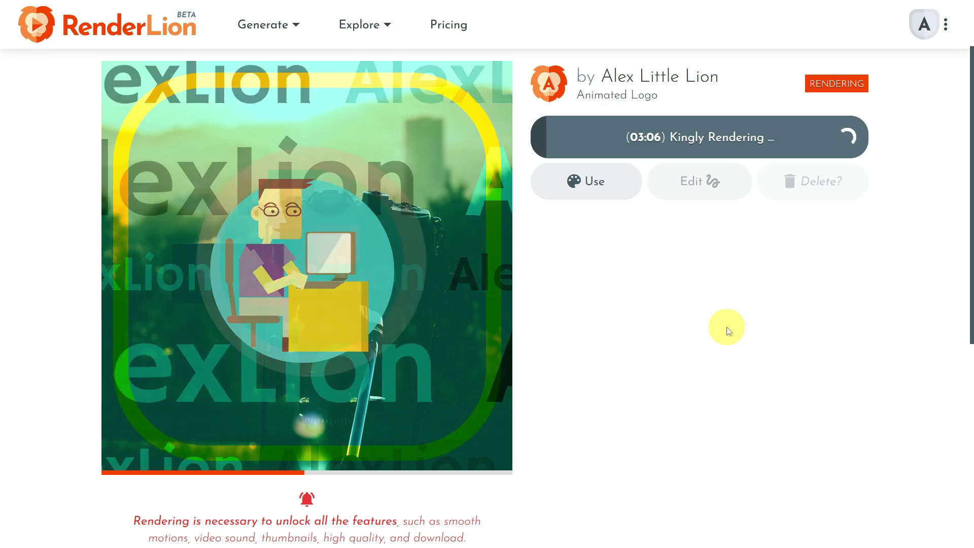
{"action": "scroll", "coordinate": [869, 320], "scroll_direction": "up", "scroll_amount": 1}
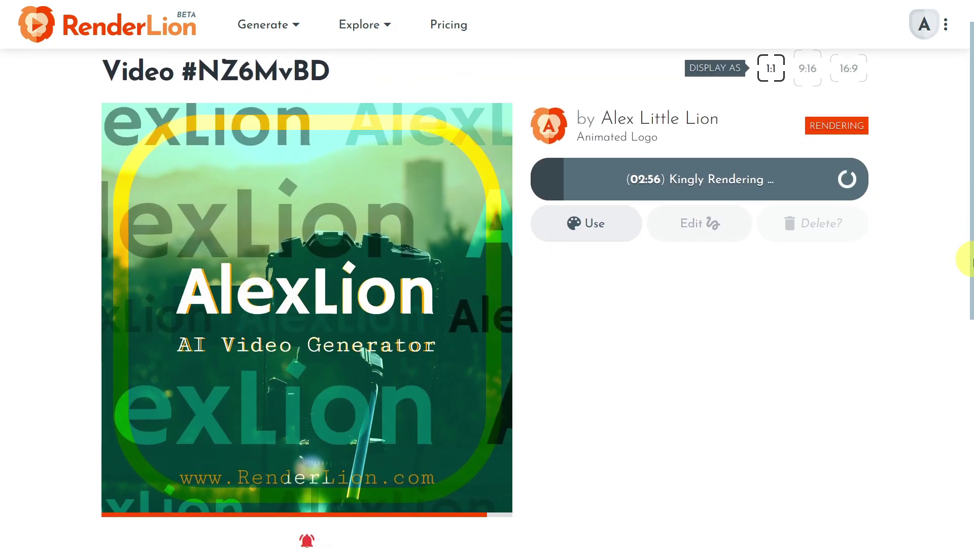